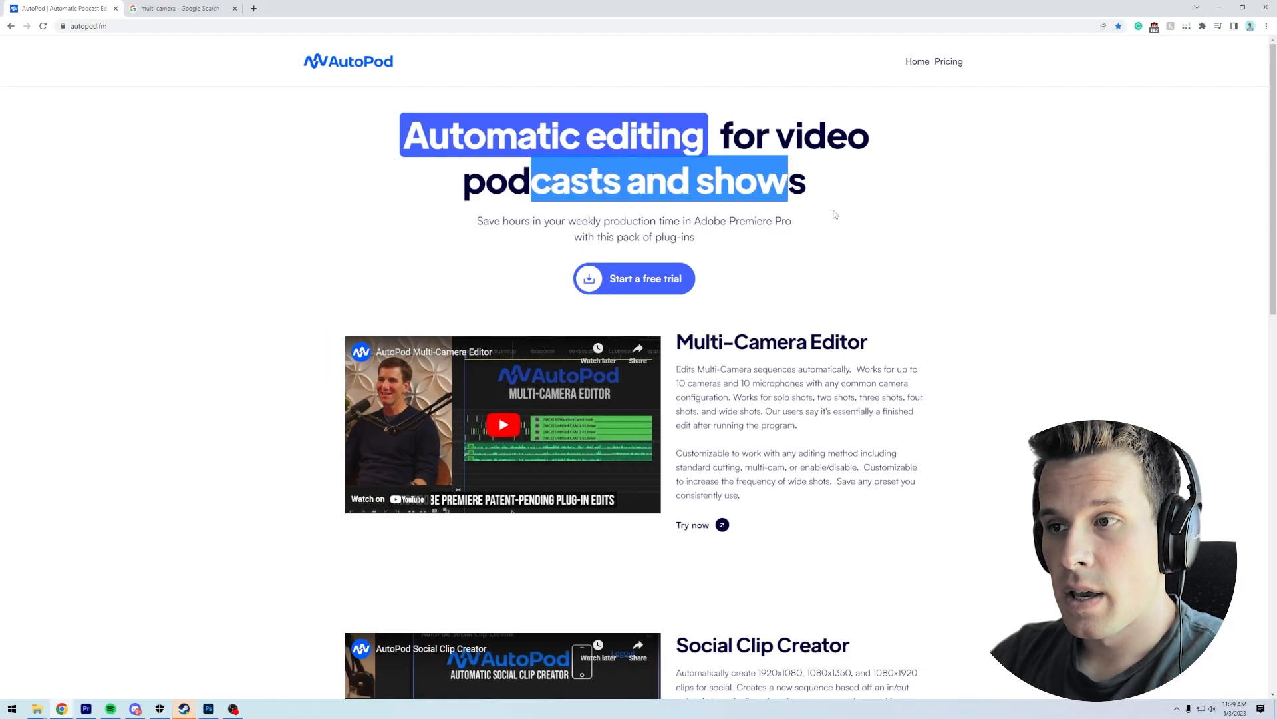
# - Look over the Multi-Camera Editor and Social Clip Creator descriptions on the AutoPod home page
pyautogui.scroll(-2, 913, 263)
pyautogui.scroll(2, 877, 317)
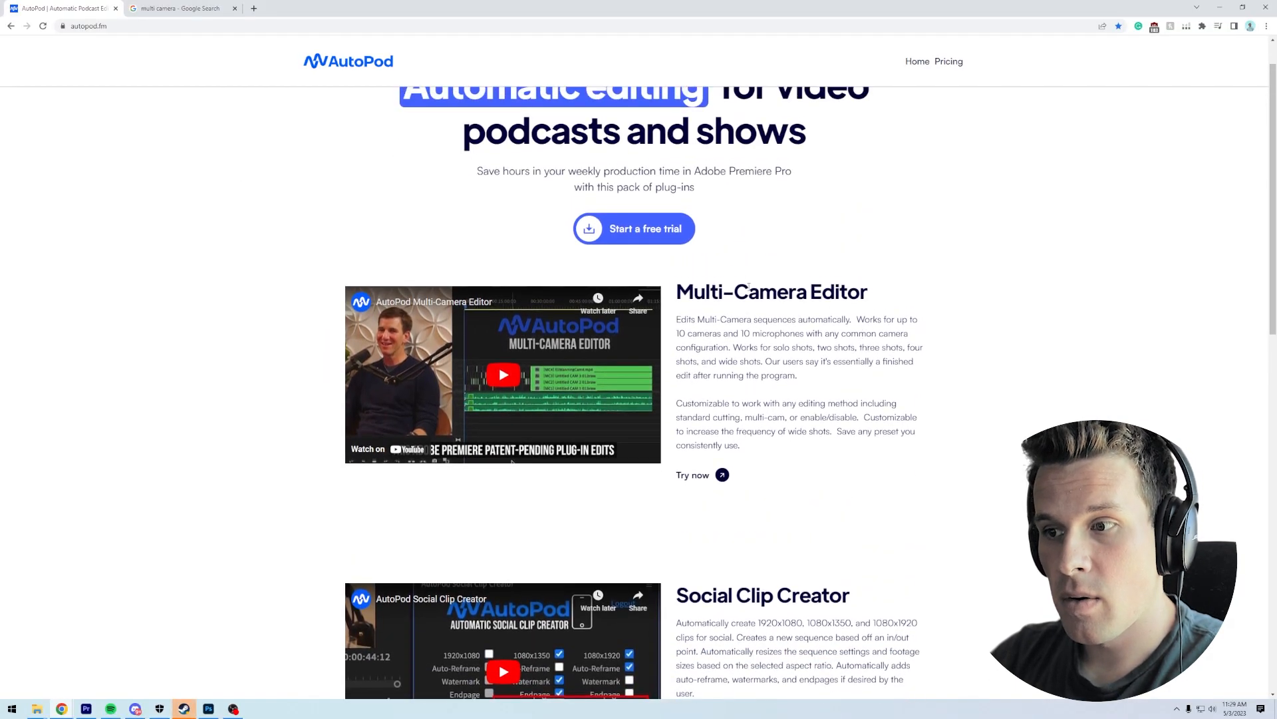
pyautogui.scroll(-3, 877, 301)
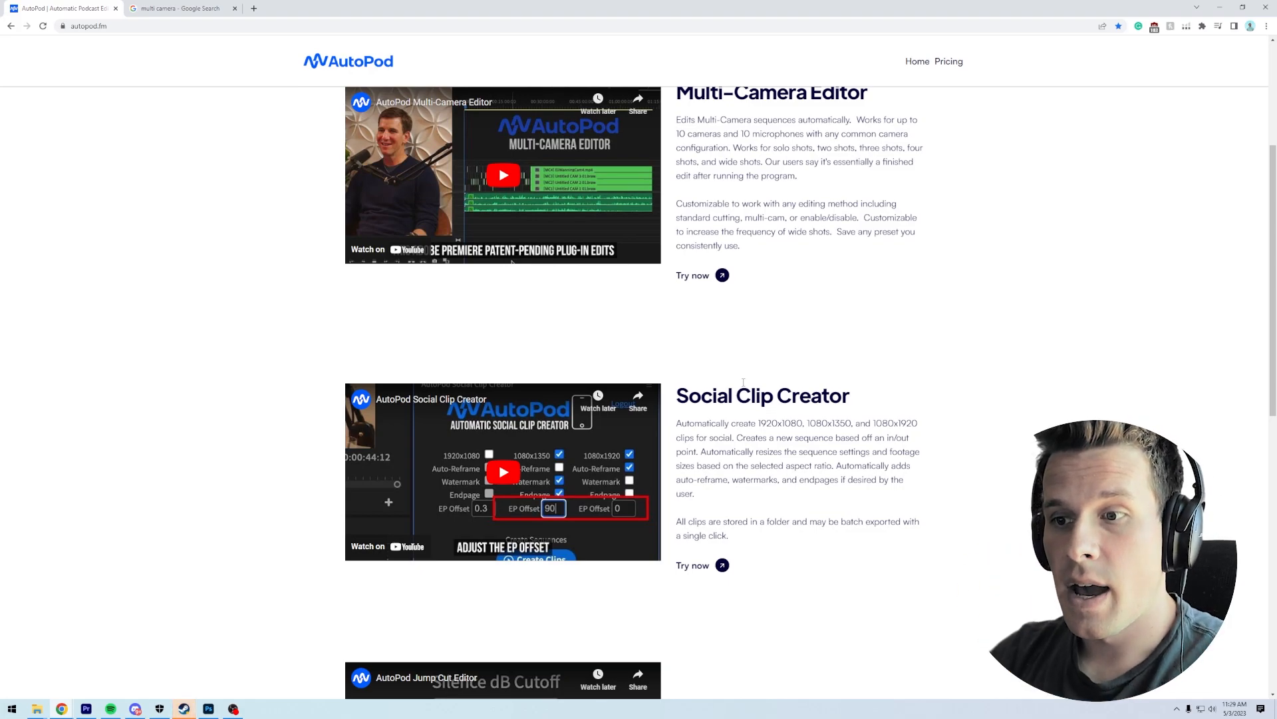
pyautogui.scroll(-4, 743, 382)
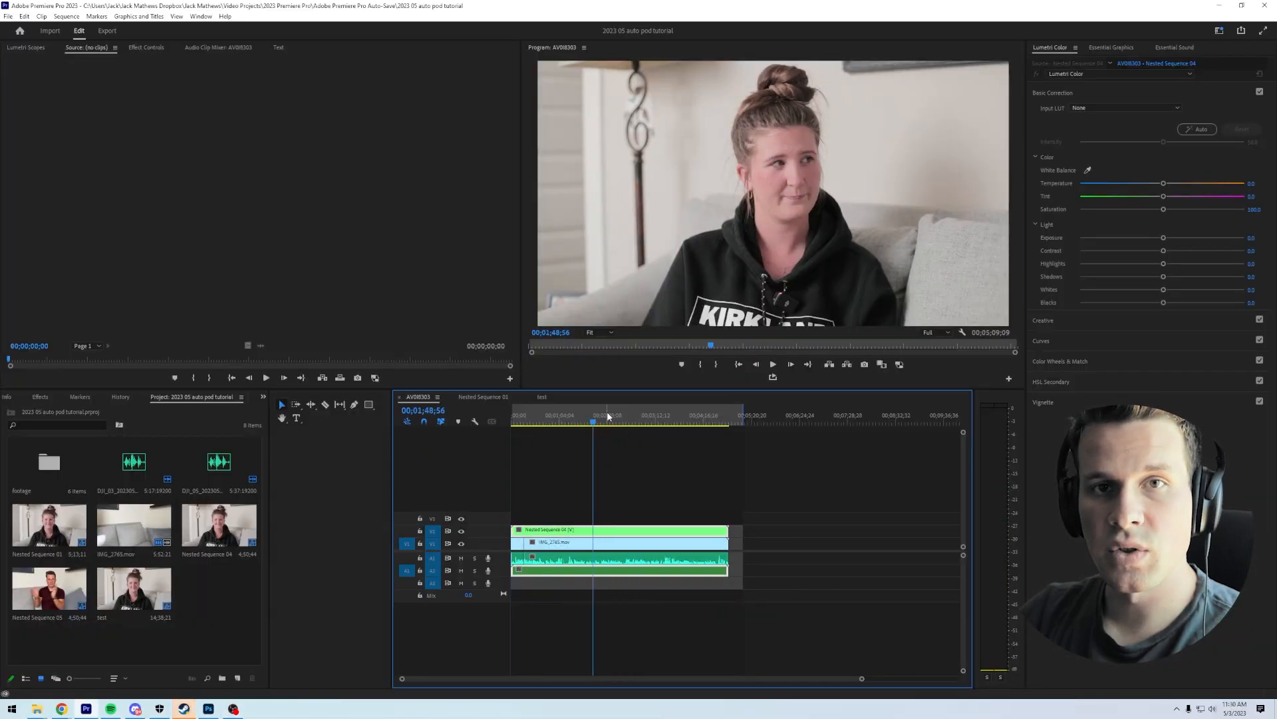
# - Switch to Premiere Pro, open IMG_2765.mov in the Source Monitor, and scrub through the footage of both cameras
pyautogui.doubleClick(619, 551)
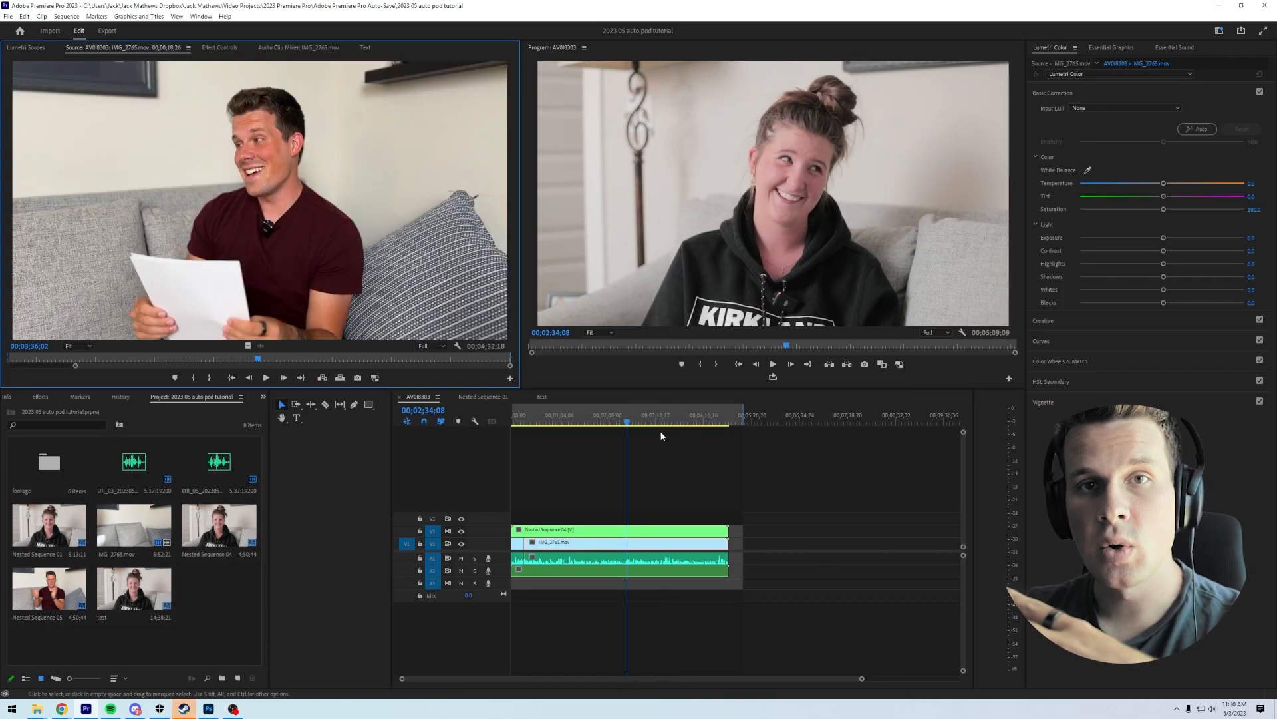
pyautogui.click(622, 438)
pyautogui.moveTo(257, 359)
pyautogui.mouseDown()
pyautogui.moveTo(246, 360)
pyautogui.moveTo(374, 362)
pyautogui.moveTo(267, 372)
pyautogui.mouseUp()
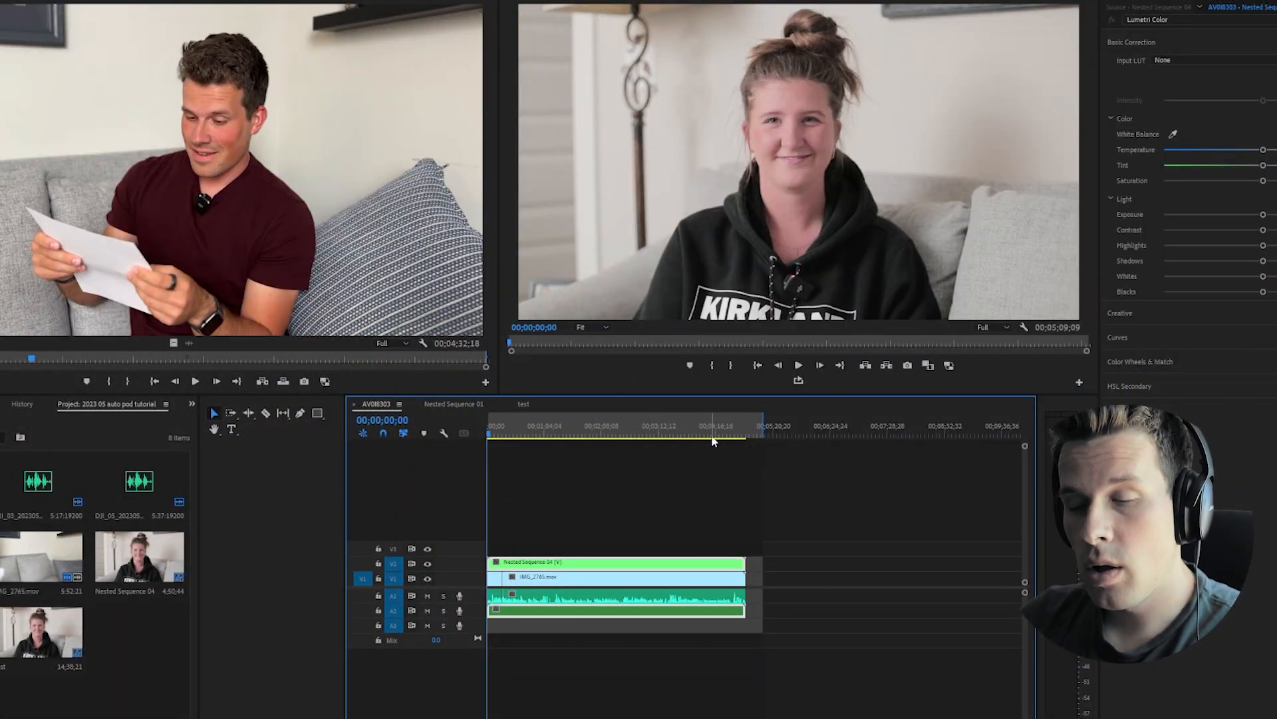
pyautogui.click(713, 438)
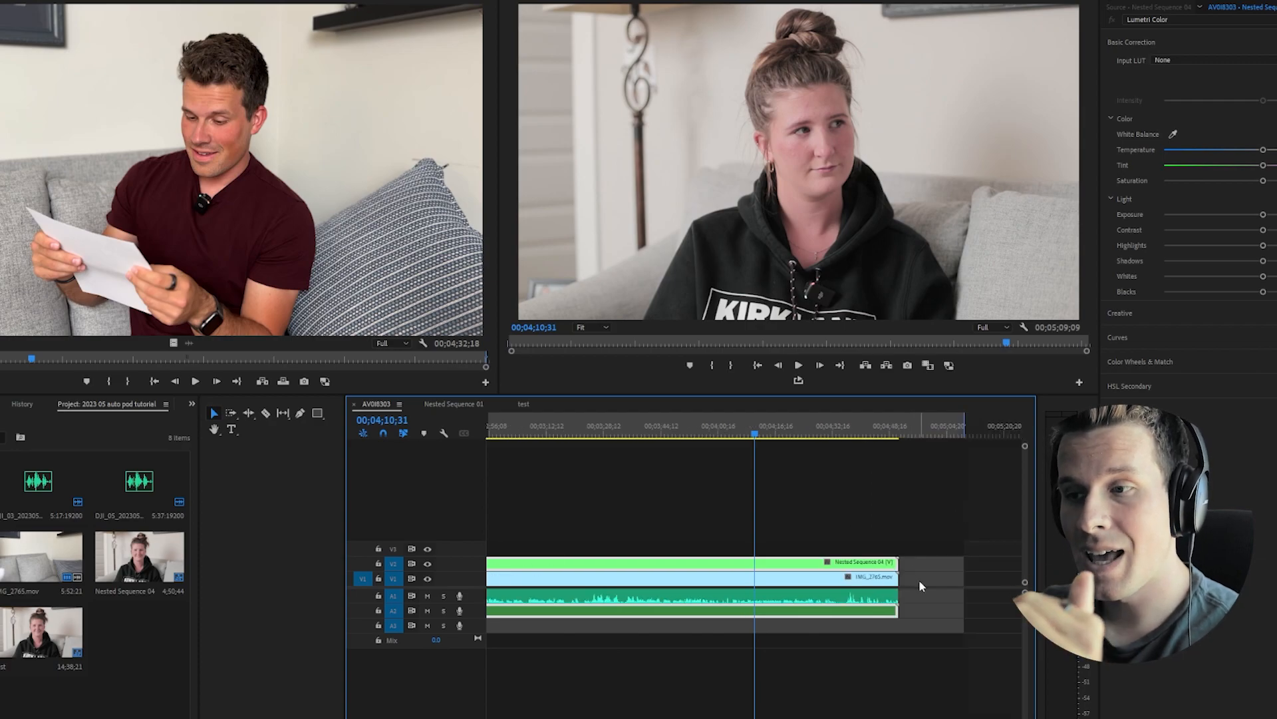
# - Examine where the video and audio clips begin at the start of the sequence
pyautogui.press('-')
pyautogui.press('-')
pyautogui.moveTo(586, 432); pyautogui.dragTo(452, 450)
pyautogui.press('=')
pyautogui.press('=')
pyautogui.press('=')
pyautogui.press('=')
pyautogui.press('=')
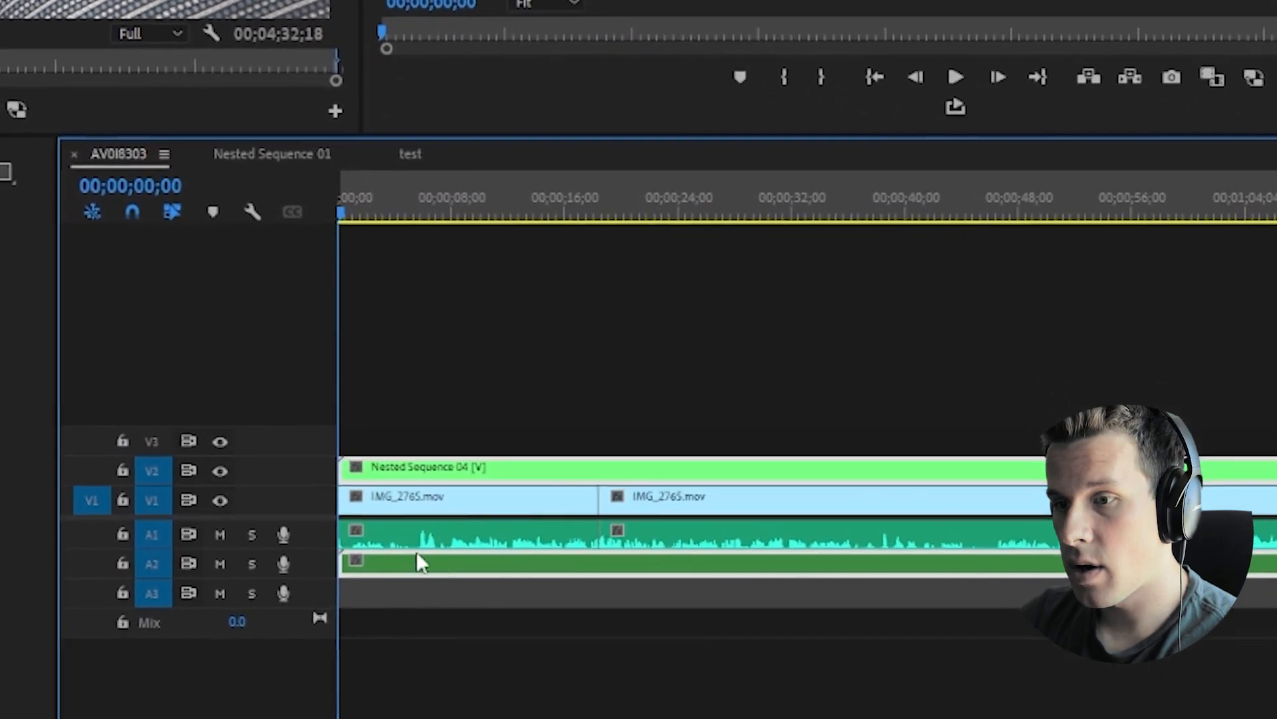
pyautogui.press('=')
# - Shift all clips slightly away from the sequence start, and move them back to 00;00;00;00
pyautogui.moveTo(426, 357); pyautogui.dragTo(457, 632)
pyautogui.moveTo(449, 464); pyautogui.dragTo(493, 466)
pyautogui.click(337, 467)
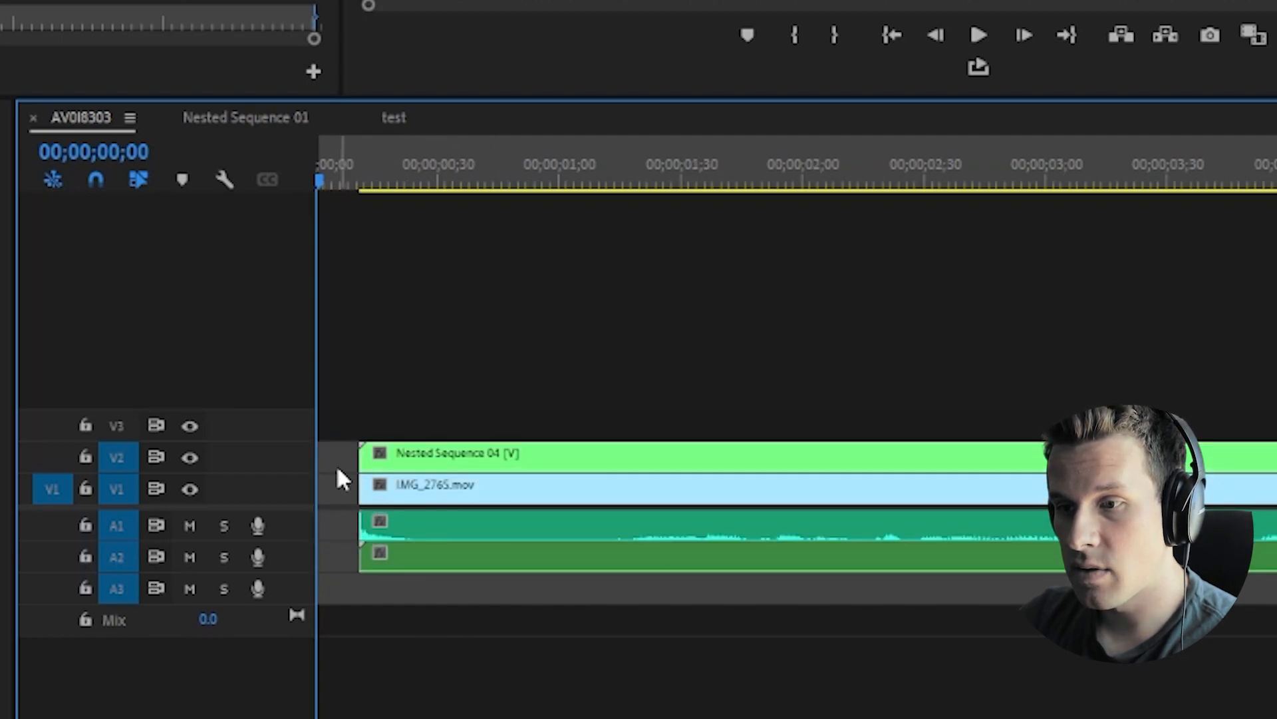
pyautogui.moveTo(430, 371); pyautogui.dragTo(457, 668)
pyautogui.moveTo(462, 473); pyautogui.dragTo(389, 457)
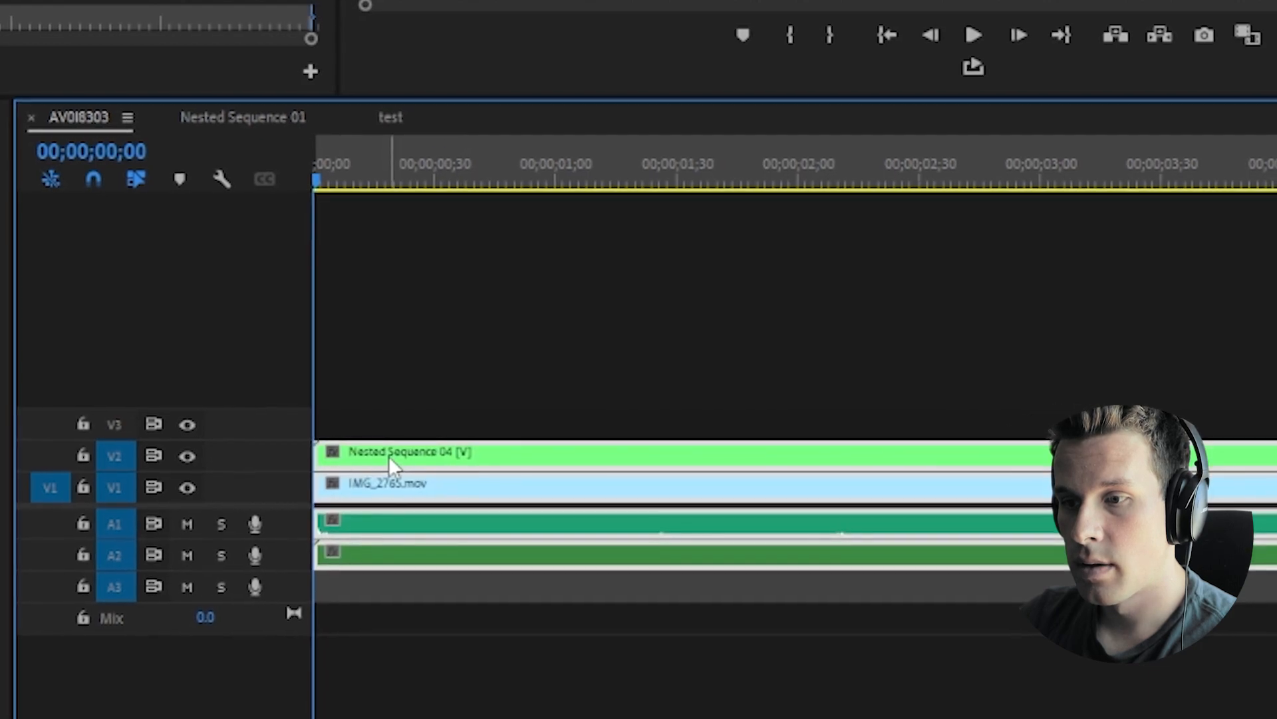
# - Examine the cut between the two IMG_2765.mov clips on V1
pyautogui.press('-')
pyautogui.press('-')
pyautogui.press('-')
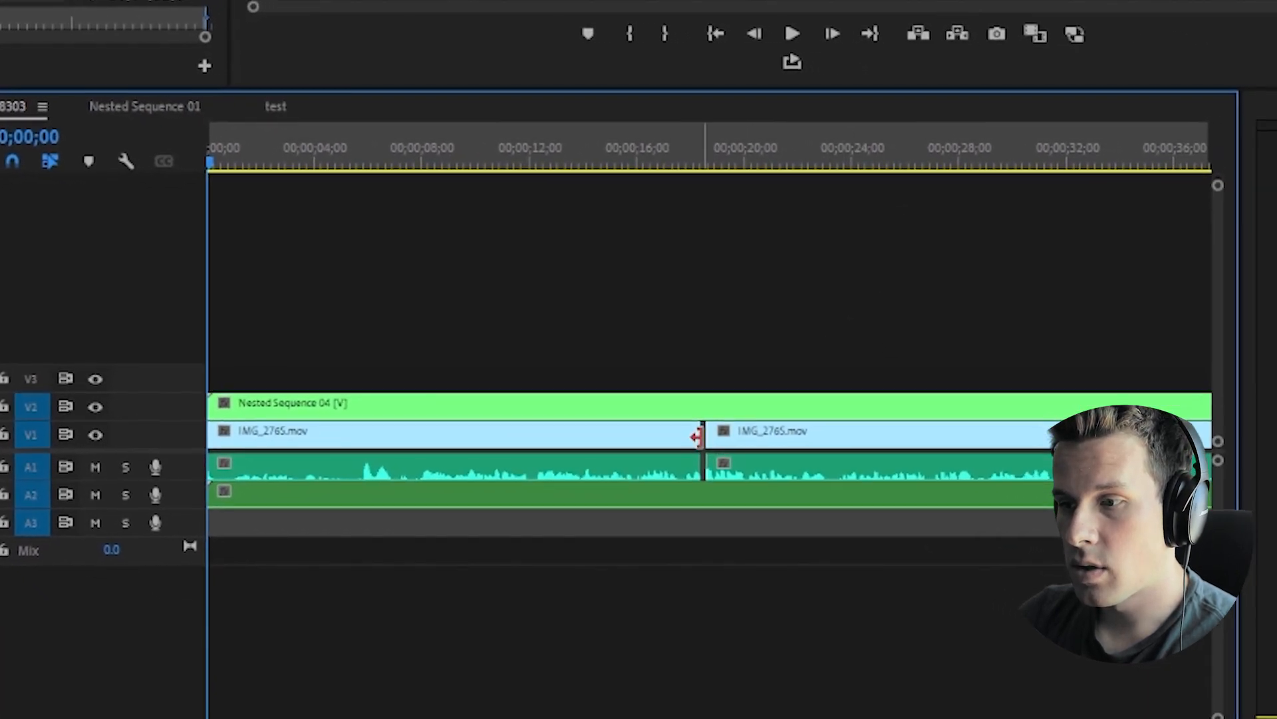
pyautogui.rightClick(693, 435)
pyautogui.click(765, 450)
pyautogui.press('-')
pyautogui.press('-')
pyautogui.press('-')
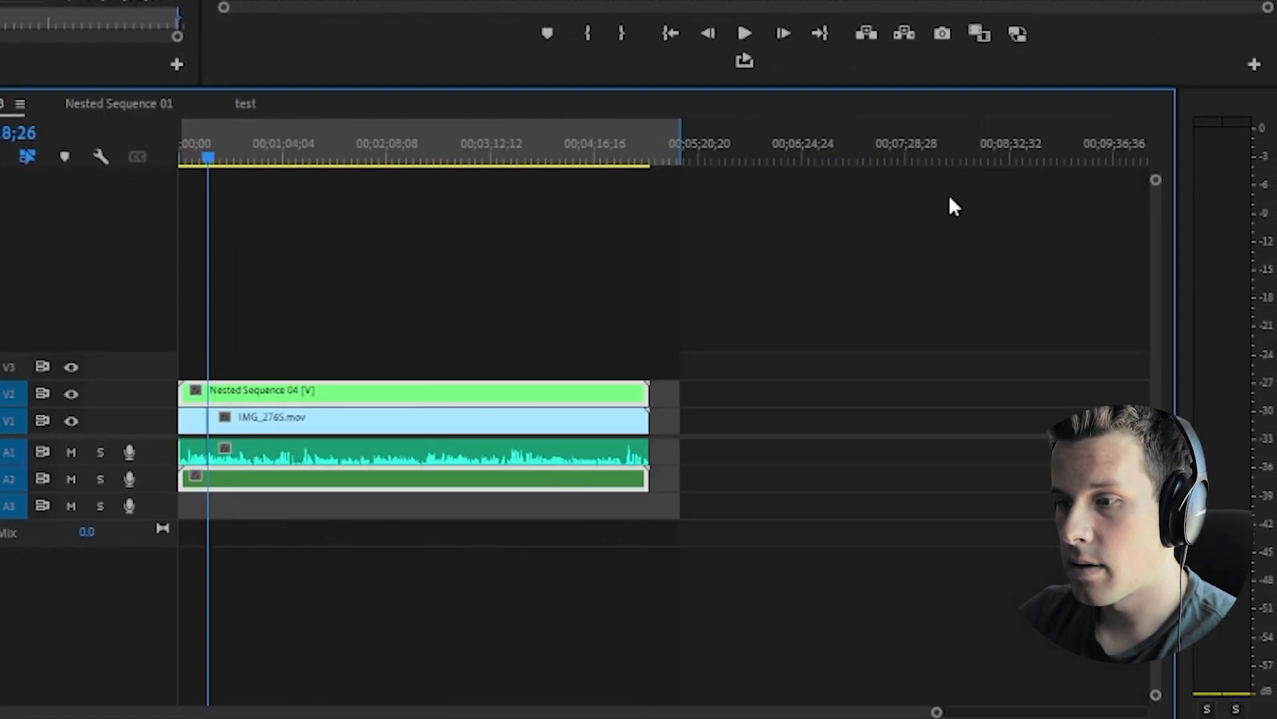
# - Compare the end points of Nested Sequence 04 and IMG_2765.mov, and return the playhead to the sequence start
pyautogui.press('=')
pyautogui.press('=')
pyautogui.press('=')
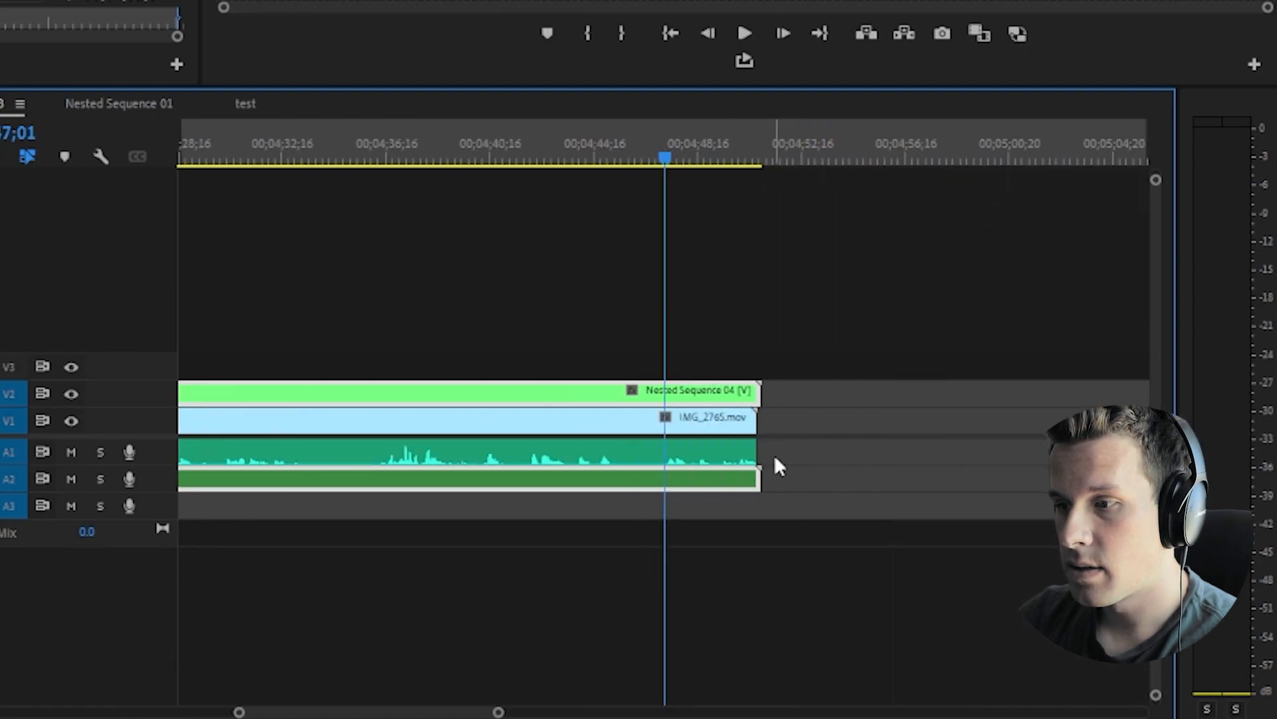
pyautogui.press('=')
pyautogui.press('=')
pyautogui.press('Down')
pyautogui.press('=')
pyautogui.press('=')
pyautogui.press('=')
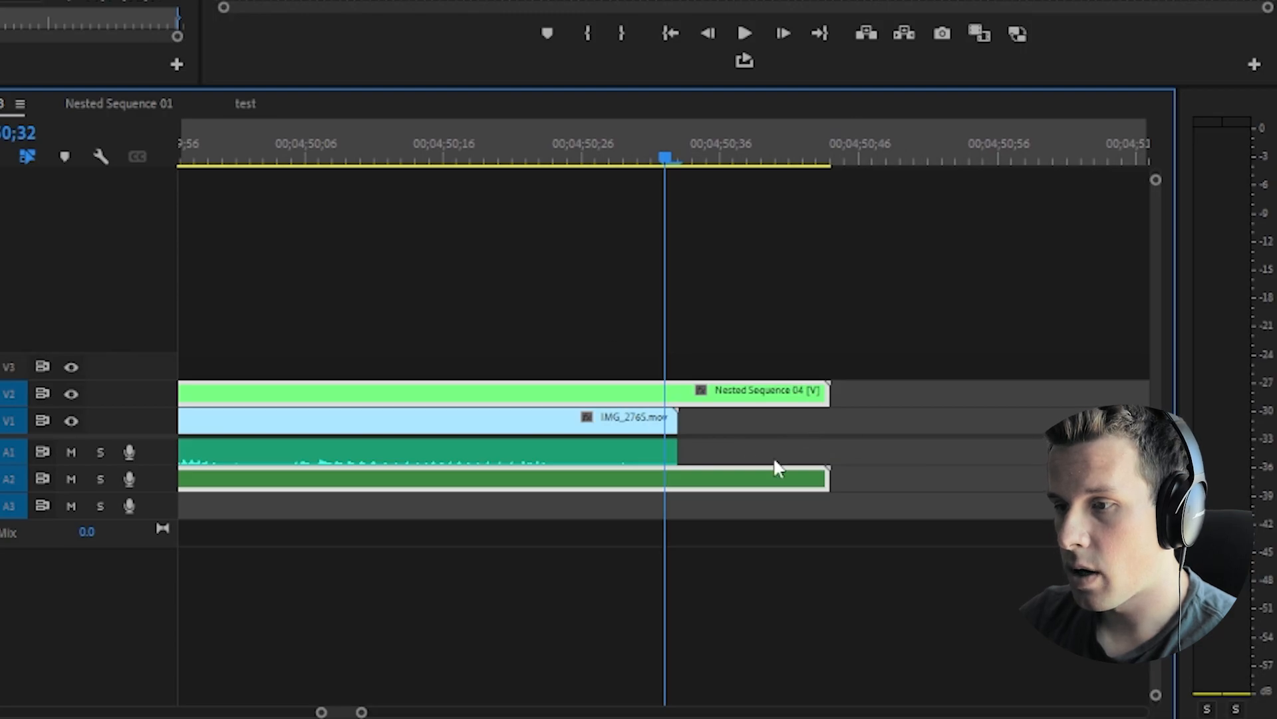
pyautogui.press('-')
pyautogui.press('-')
pyautogui.press('-')
pyautogui.press('-')
pyautogui.press('-')
pyautogui.press('-')
pyautogui.press('-')
pyautogui.press('-')
pyautogui.click(286, 153)
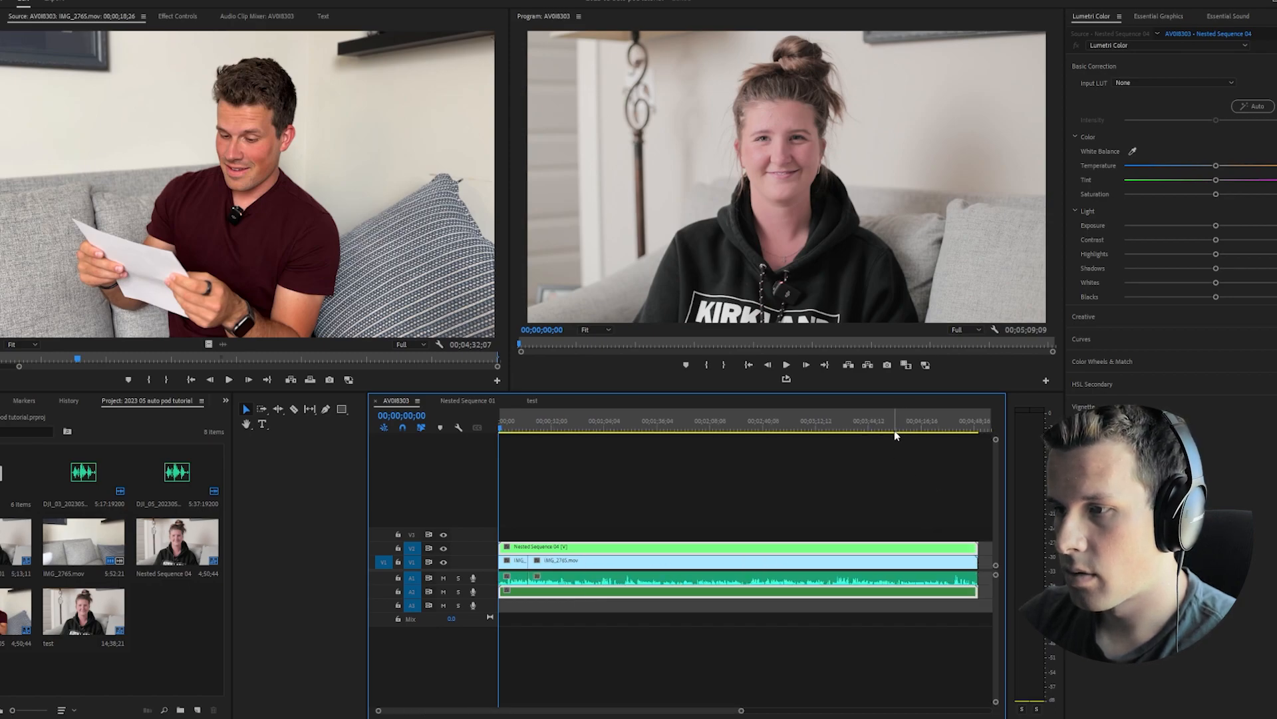
# - Trim the end of Nested Sequence 04 and its audio to line up with the end of IMG_2765.mov
pyautogui.press('=')
pyautogui.press('=')
pyautogui.press('-')
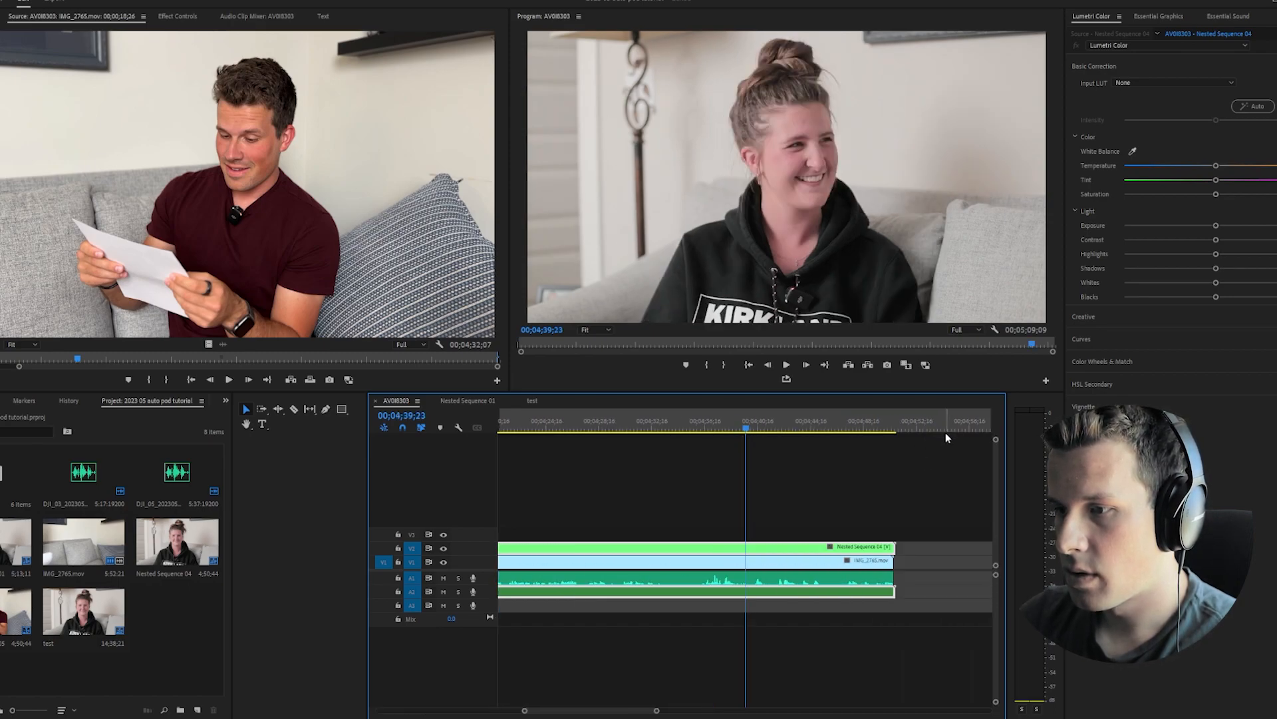
pyautogui.click(883, 418)
pyautogui.press('=')
pyautogui.press('=')
pyautogui.press('=')
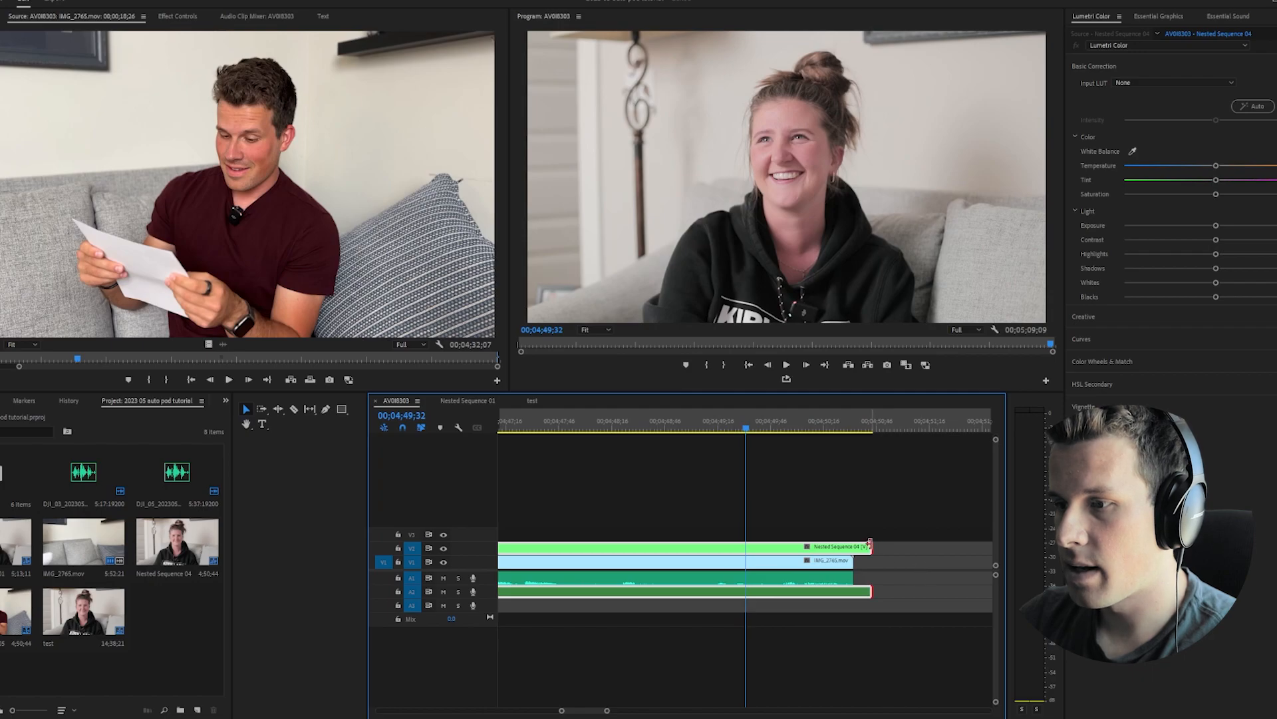
pyautogui.moveTo(869, 544); pyautogui.dragTo(851, 545)
pyautogui.click(863, 427)
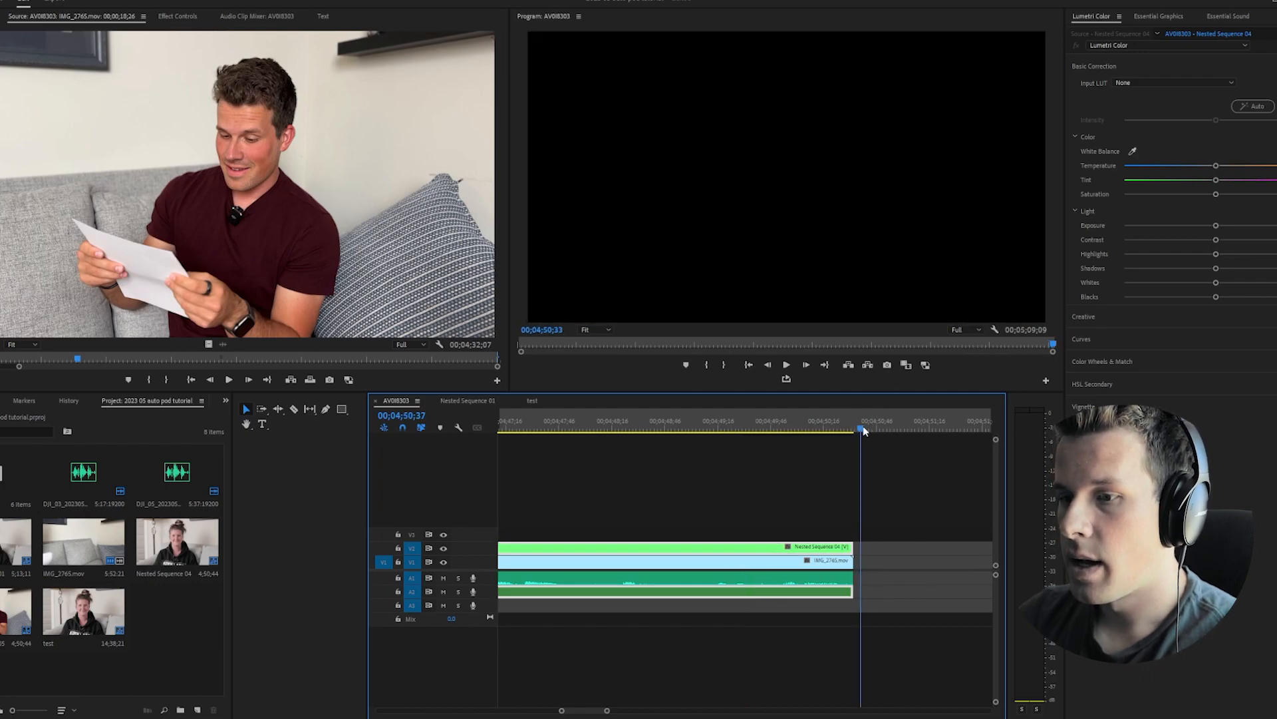
pyautogui.press('=')
pyautogui.press('=')
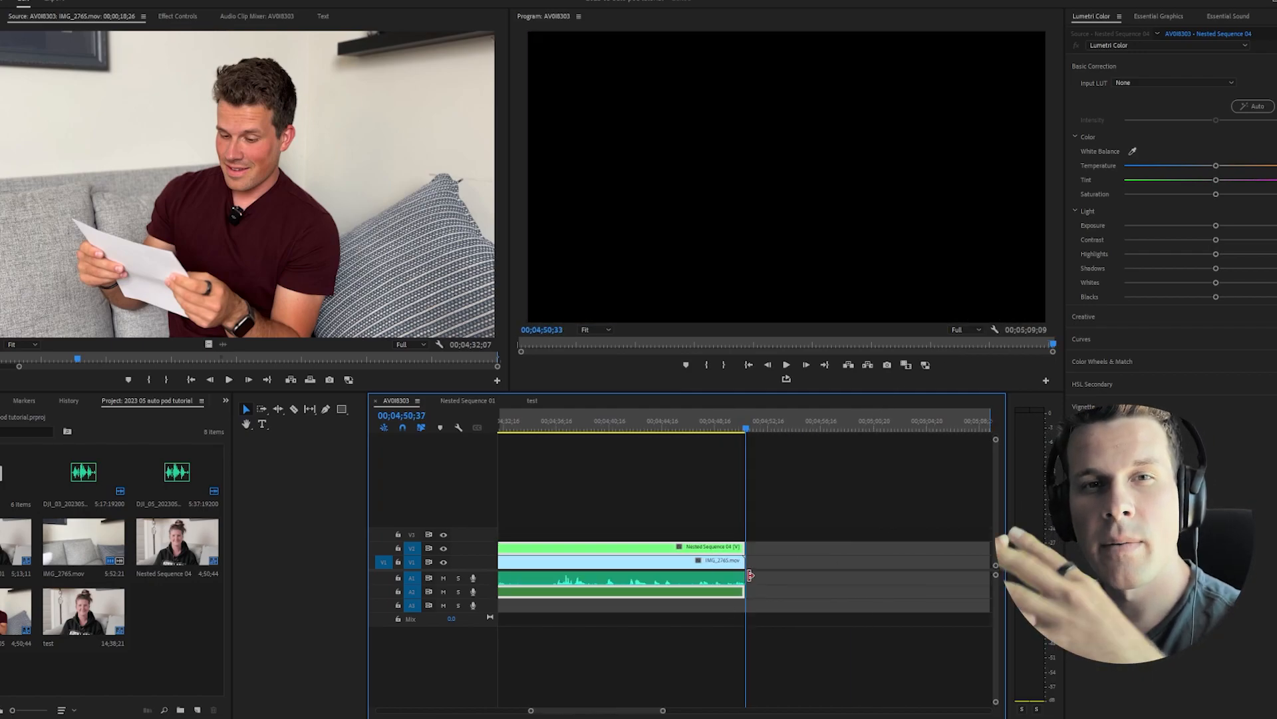
# - Review the whole sequence and the short first IMG_2765.mov clip on V1
pyautogui.press('-')
pyautogui.press('-')
pyautogui.press('-')
pyautogui.press('-')
pyautogui.click(531, 427)
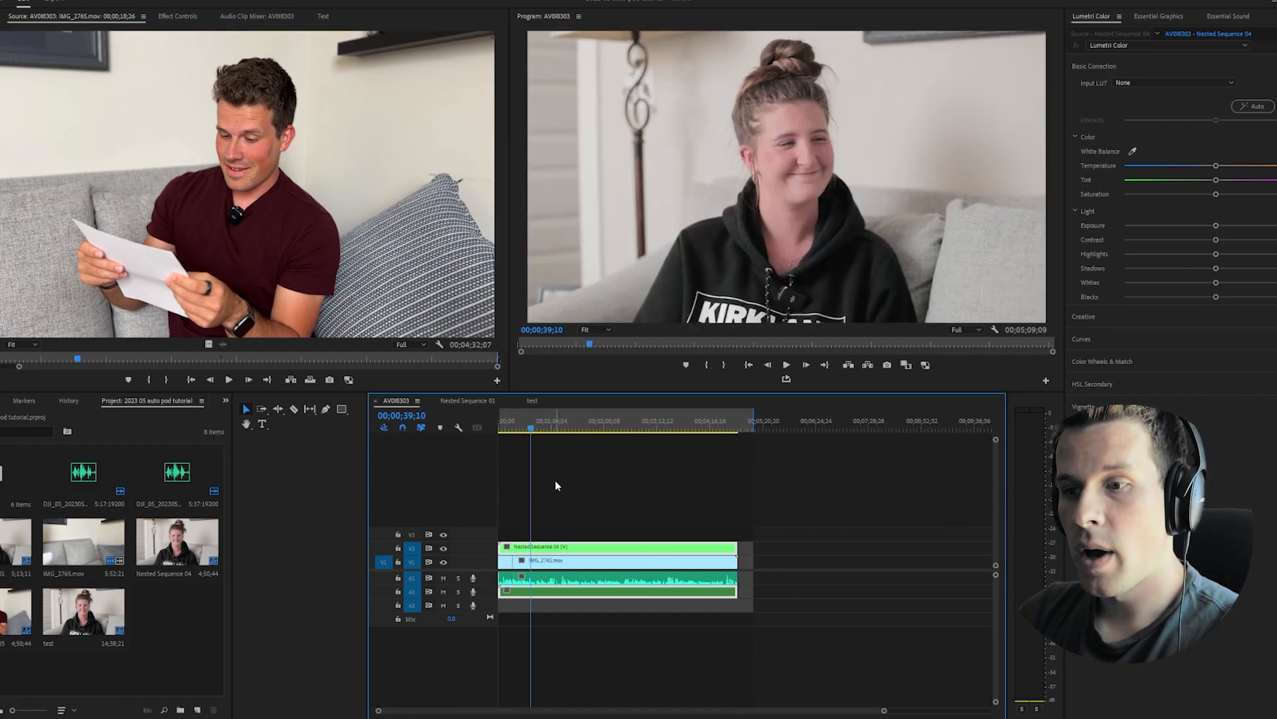
pyautogui.press('=')
pyautogui.click(525, 563)
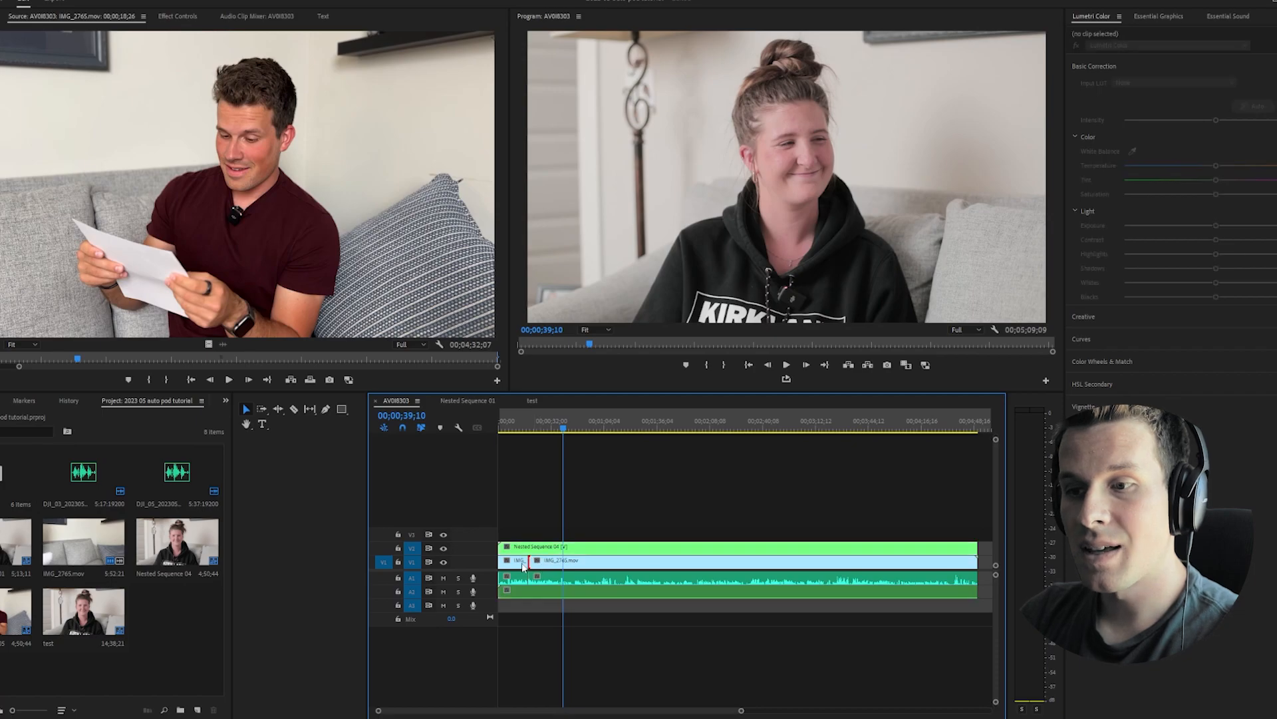
pyautogui.press('-')
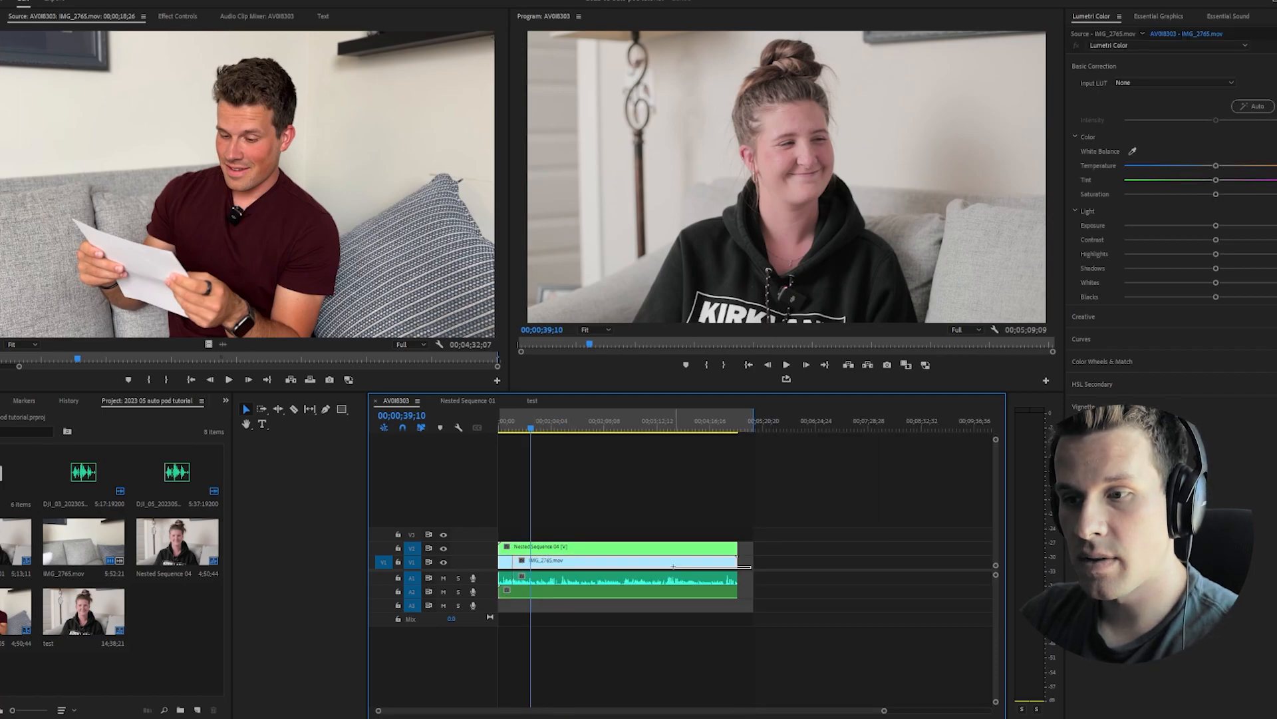
# - Move Nested Sequence 04 aside to scrub the V1 footage beneath it, and return it to the sequence start
pyautogui.moveTo(557, 555); pyautogui.dragTo(766, 553)
pyautogui.moveTo(840, 426)
pyautogui.mouseDown()
pyautogui.moveTo(857, 426)
pyautogui.moveTo(778, 428)
pyautogui.moveTo(847, 429)
pyautogui.moveTo(824, 443)
pyautogui.mouseUp()
pyautogui.moveTo(547, 429); pyautogui.dragTo(504, 447)
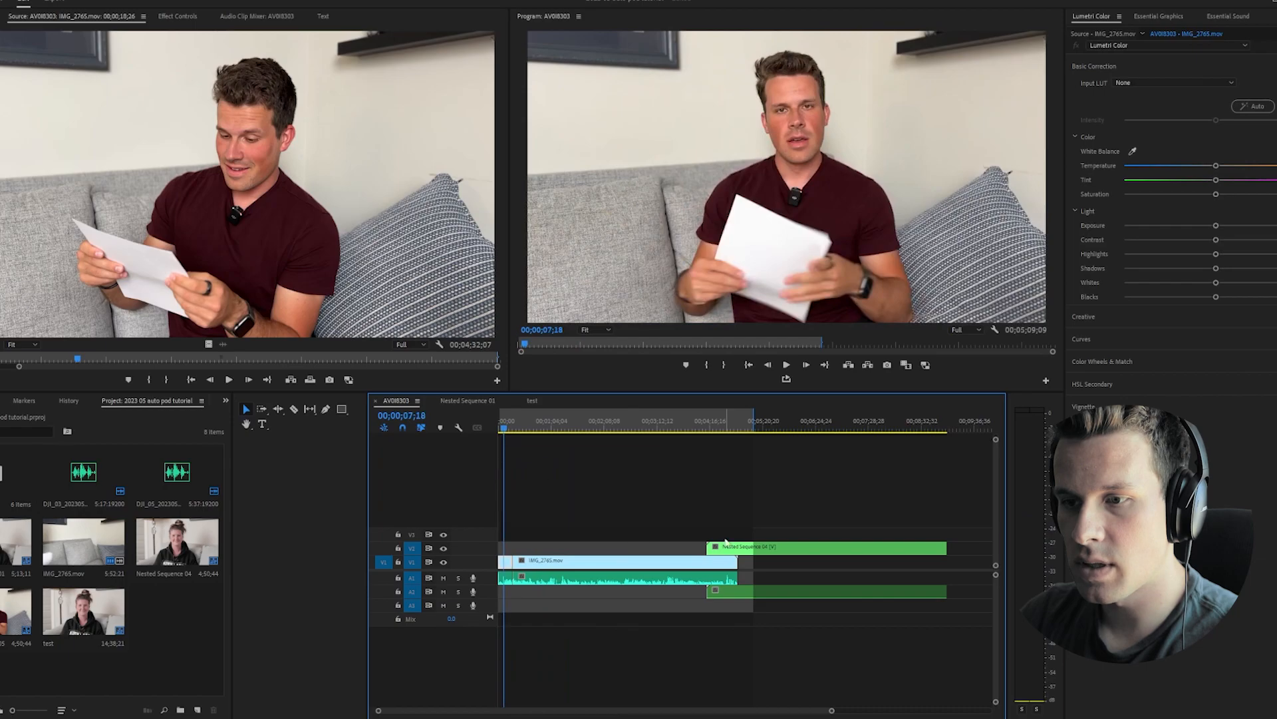
pyautogui.moveTo(759, 550); pyautogui.dragTo(550, 549)
# - Nest the two IMG_2765.mov clips on V1 into a single sequence with the default name
pyautogui.rightClick(516, 548)
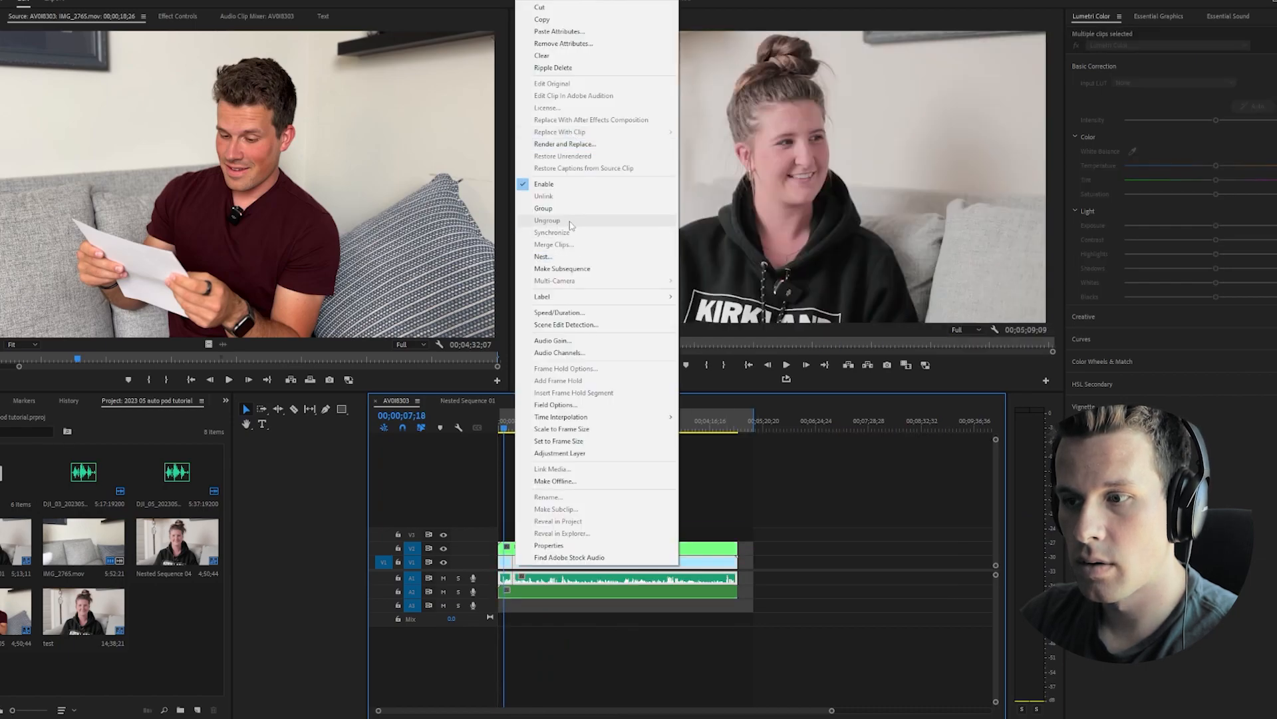
pyautogui.click(845, 444)
pyautogui.press('-')
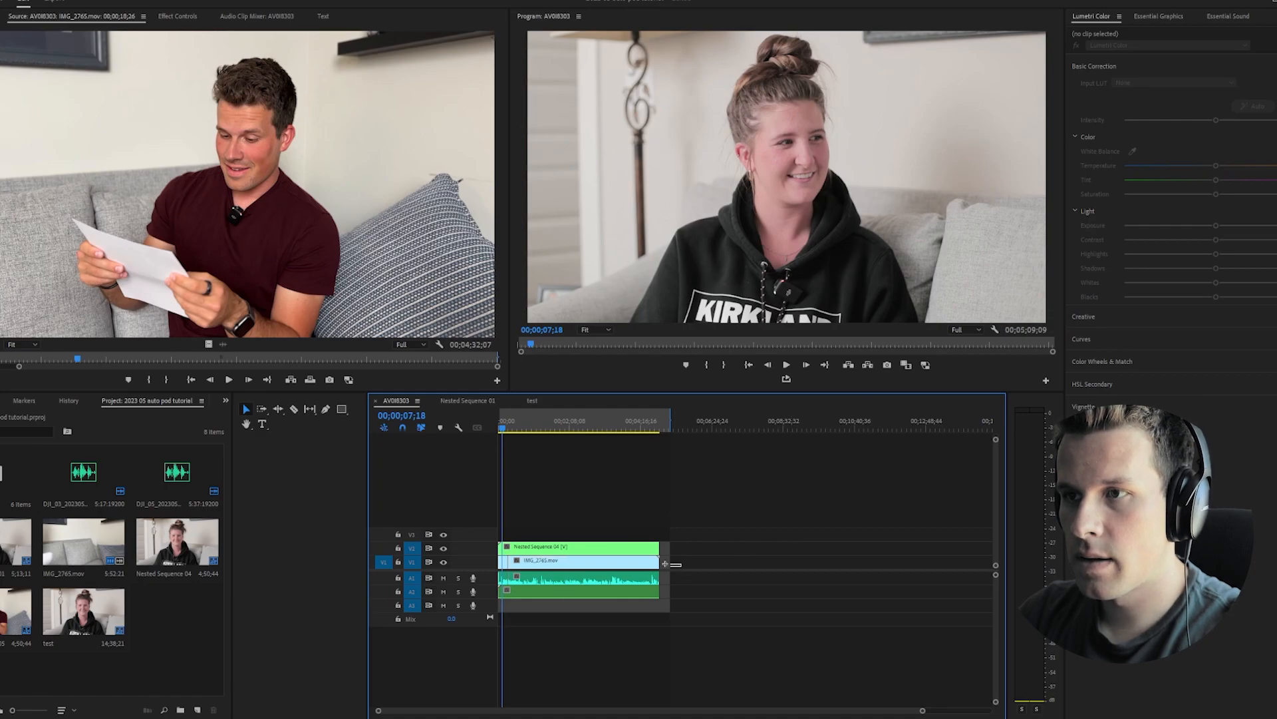
pyautogui.moveTo(503, 570); pyautogui.dragTo(503, 571)
pyautogui.rightClick(531, 561)
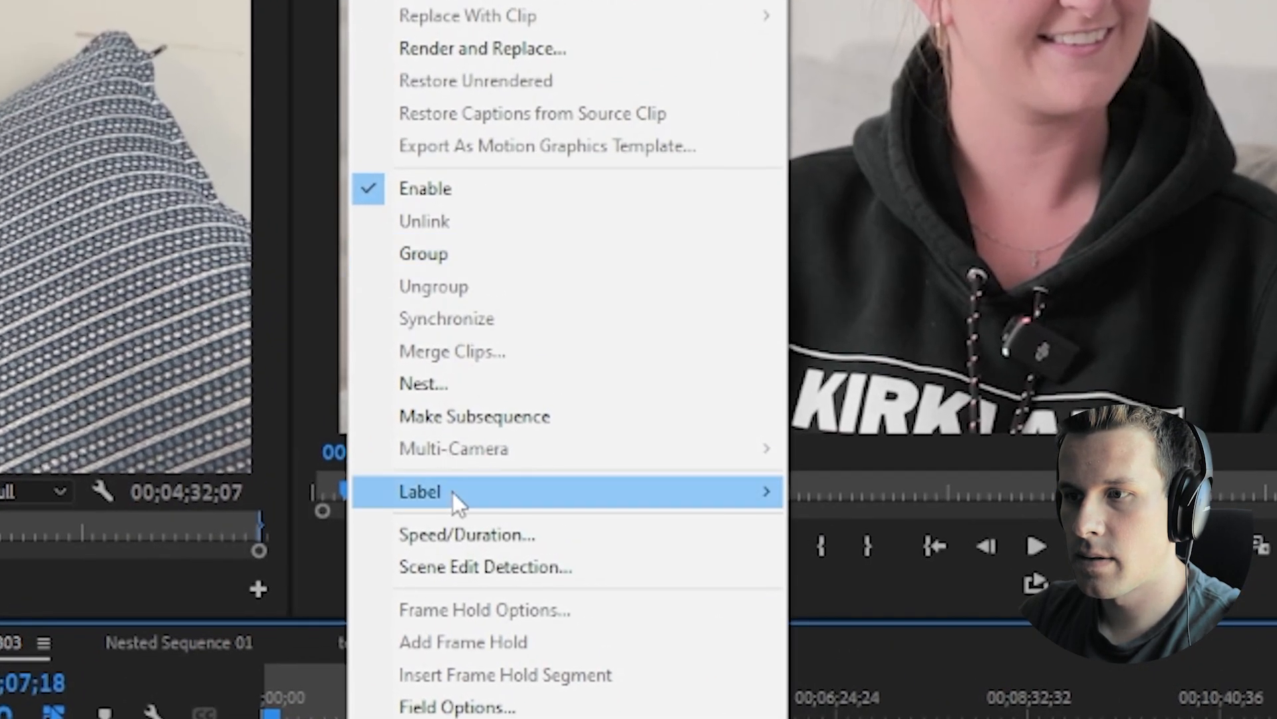
pyautogui.click(438, 377)
pyautogui.click(570, 541)
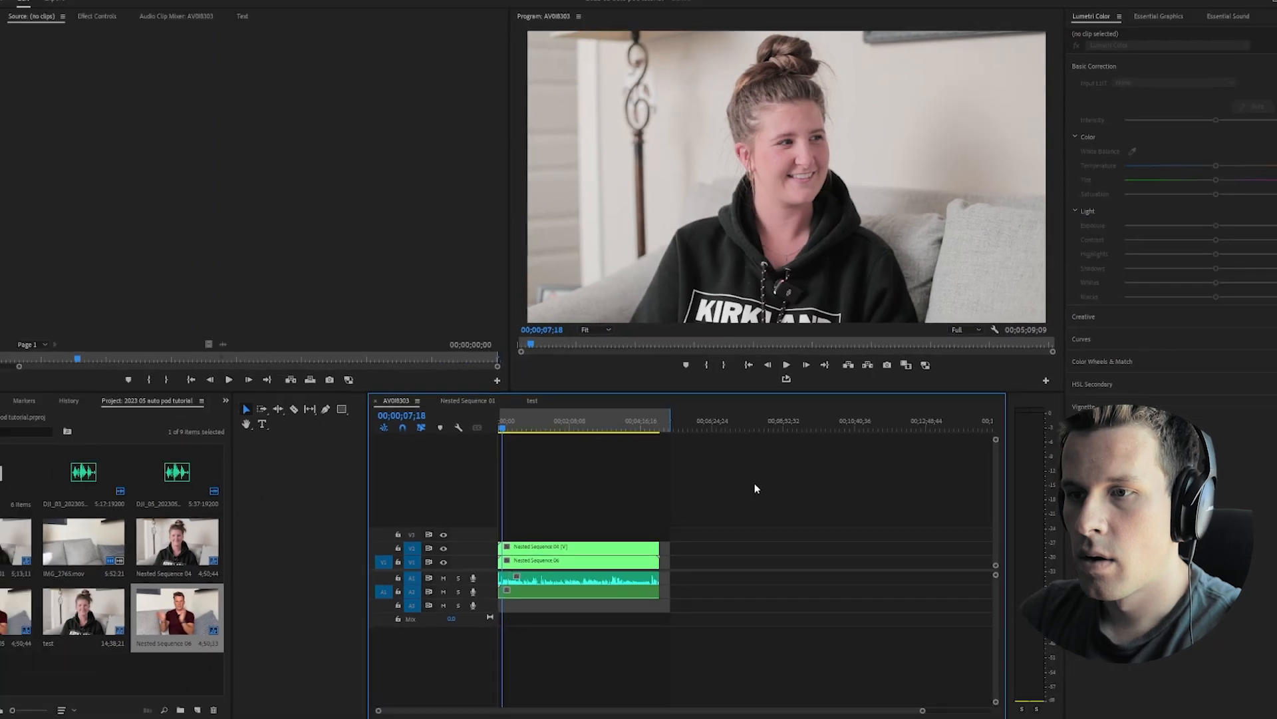
# - Set an Out point at 00;06;29;22 in the test sequence, in the gap after the first group of clips
pyautogui.click(533, 401)
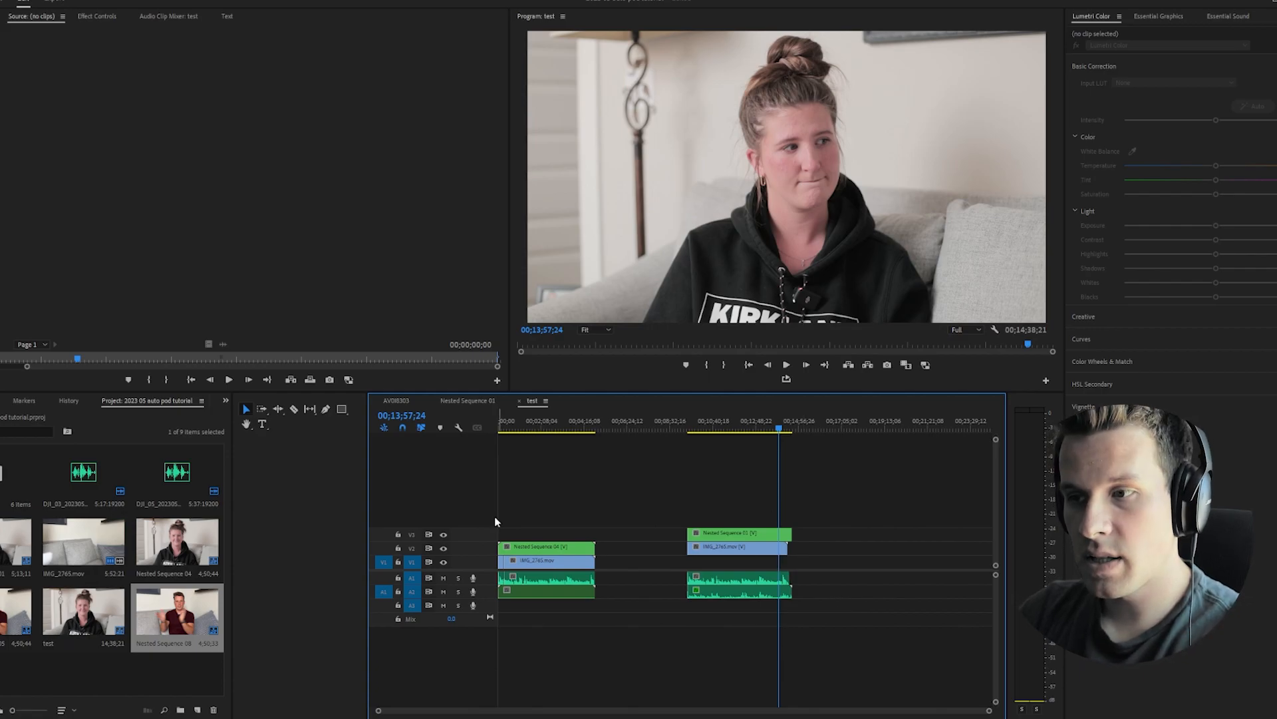
pyautogui.moveTo(585, 426); pyautogui.dragTo(630, 427)
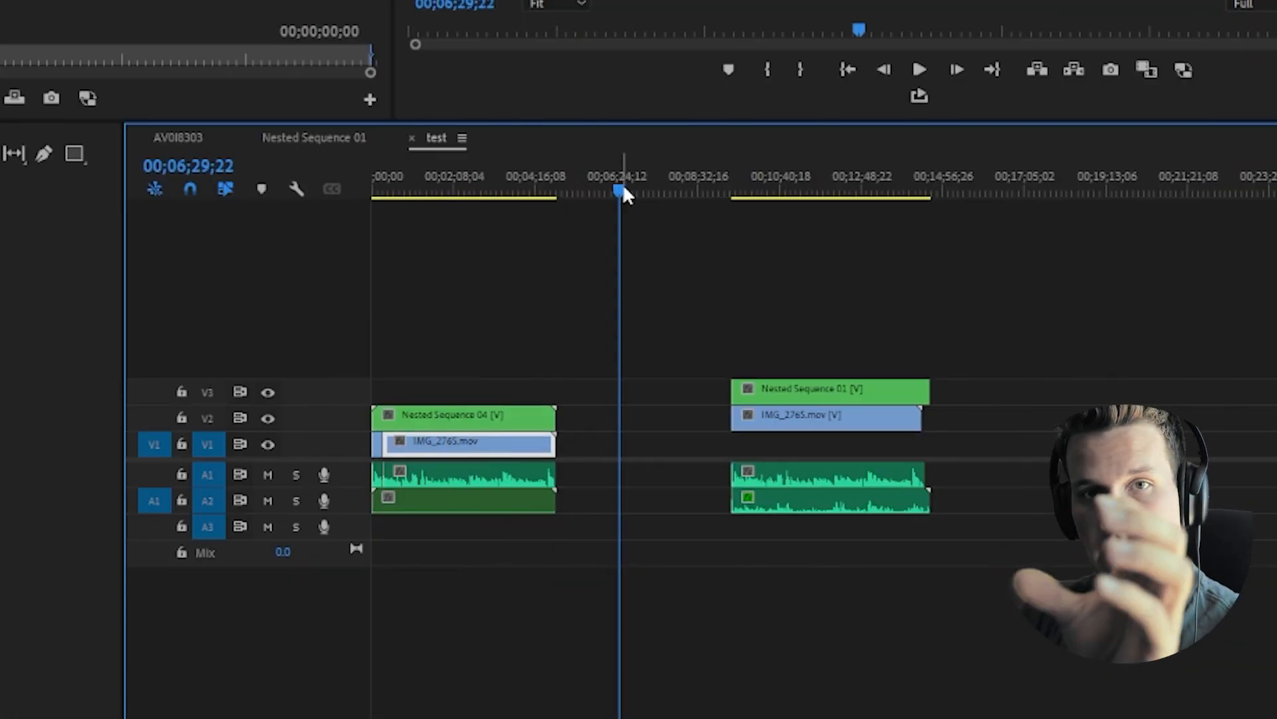
pyautogui.press('o')
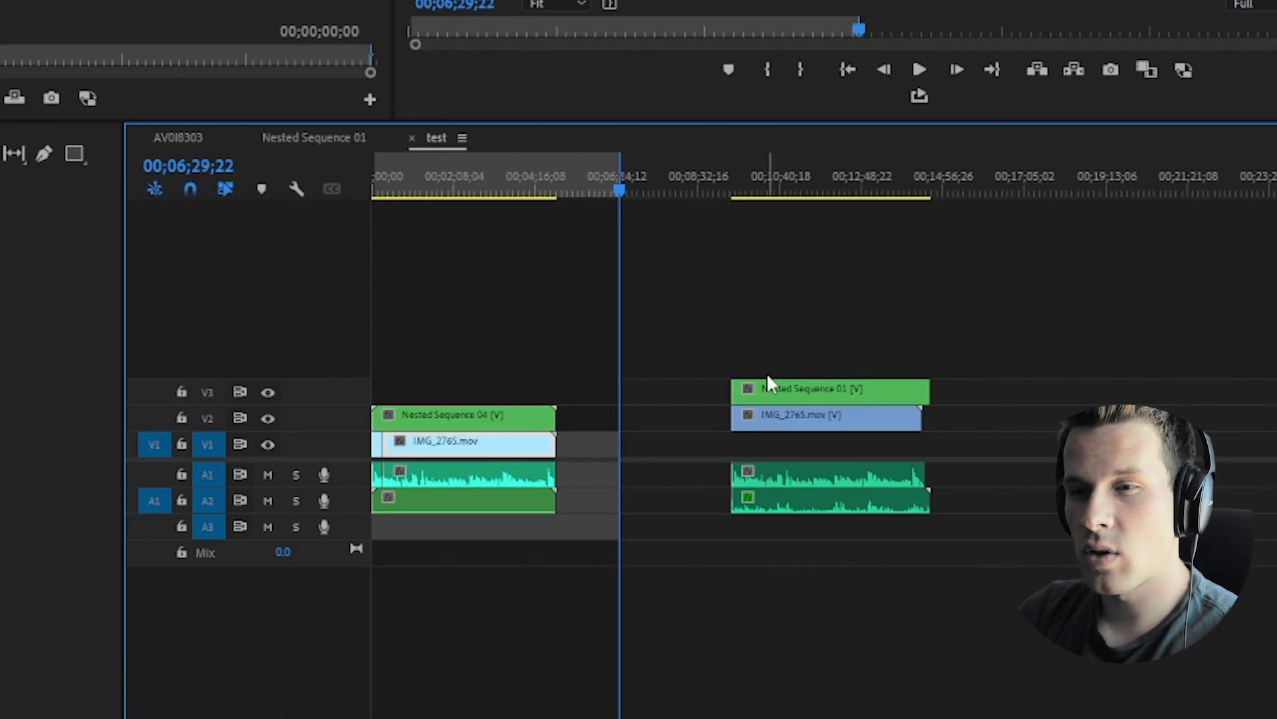
pyautogui.moveTo(394, 209); pyautogui.dragTo(529, 209)
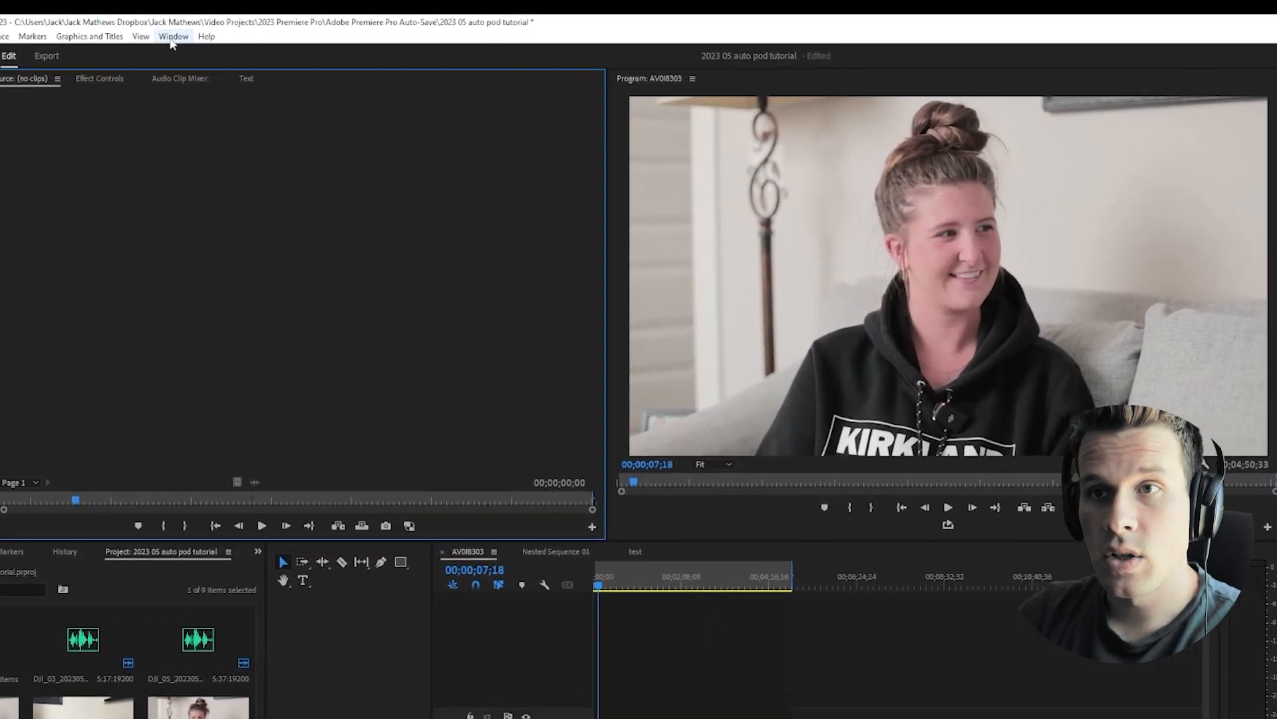
# - Open the AutoPod Multi-Camera Editor extension for the interview sequence and reposition its window slightly
pyautogui.click(153, 24)
pyautogui.moveTo(155, 24)
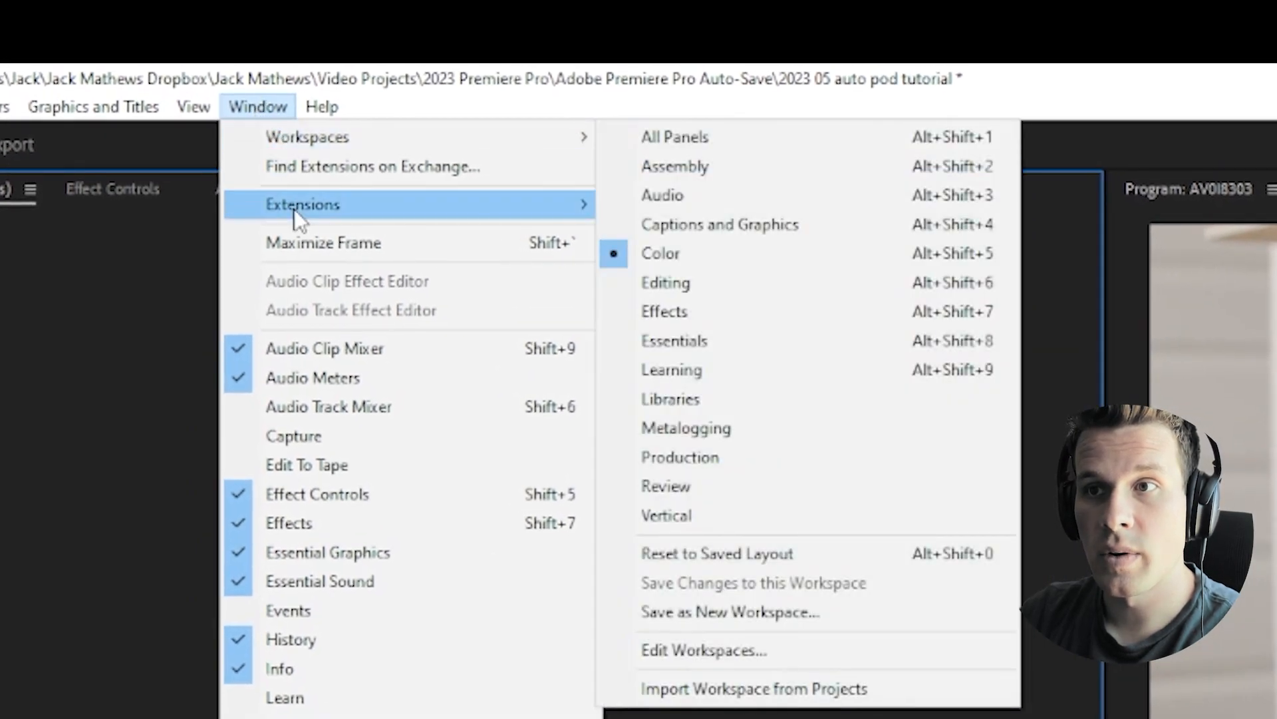
pyautogui.moveTo(294, 209)
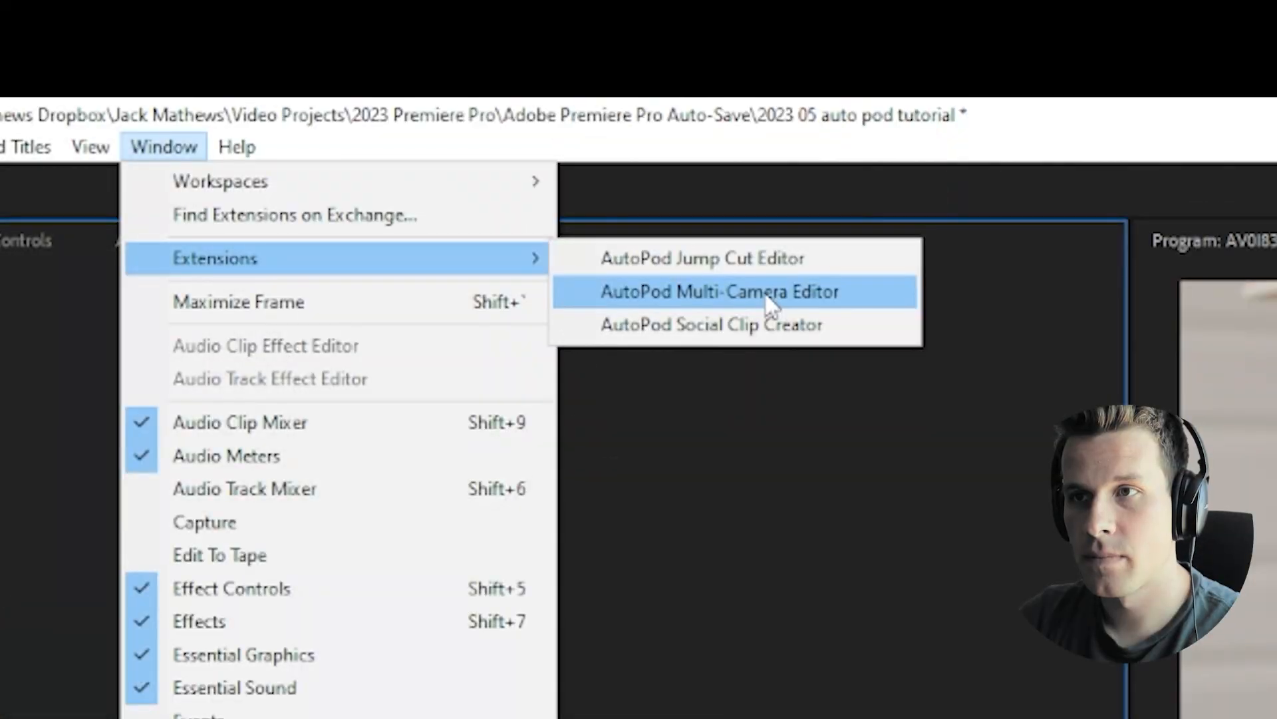
pyautogui.click(767, 298)
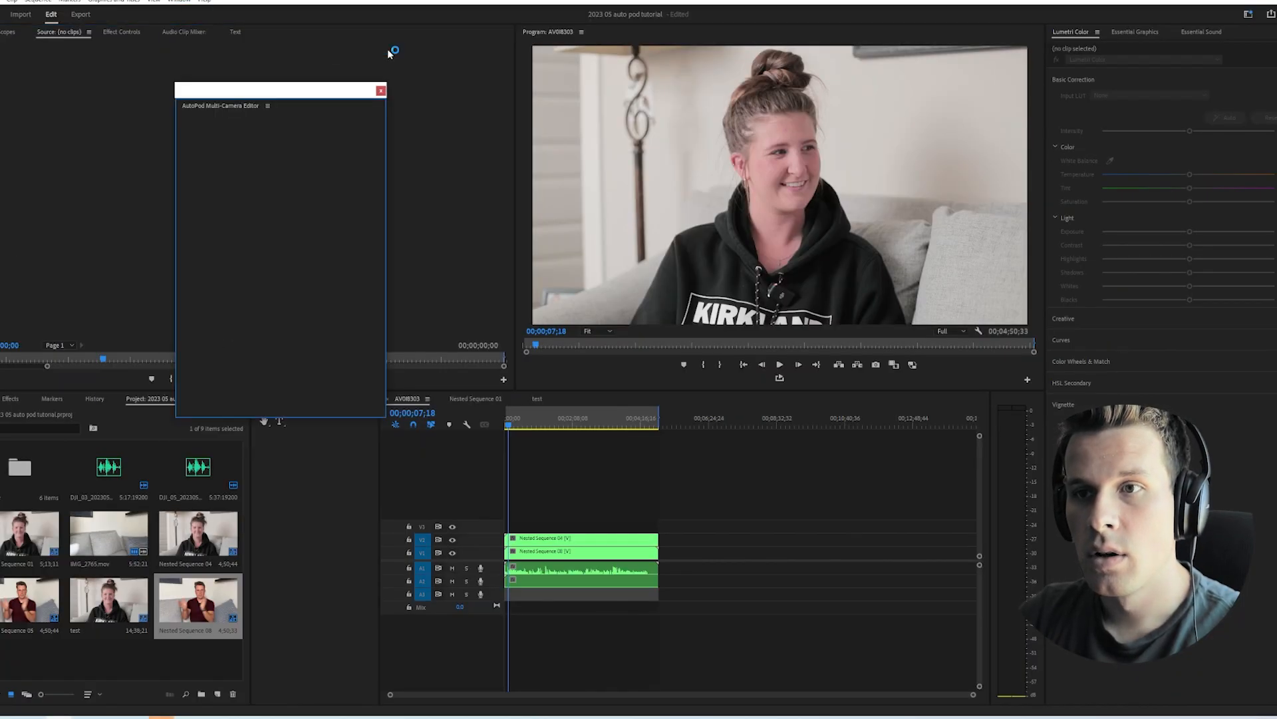
pyautogui.click(273, 182)
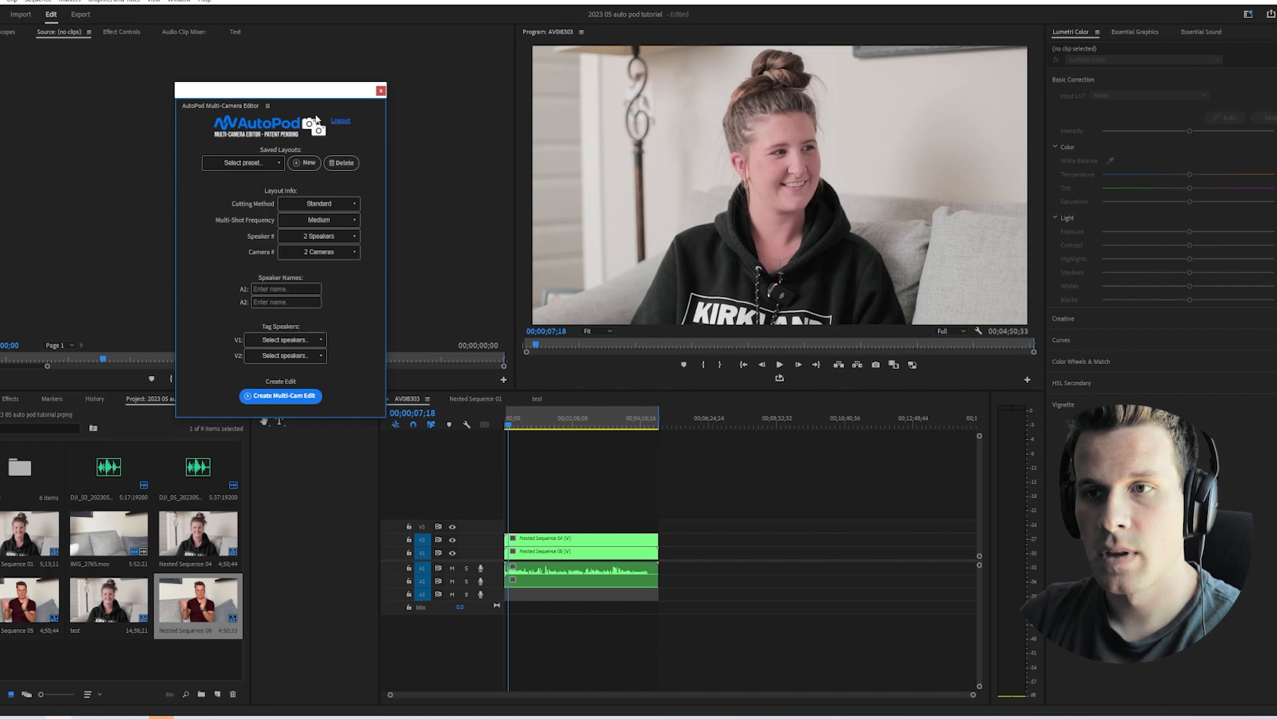
pyautogui.moveTo(297, 89); pyautogui.dragTo(317, 93)
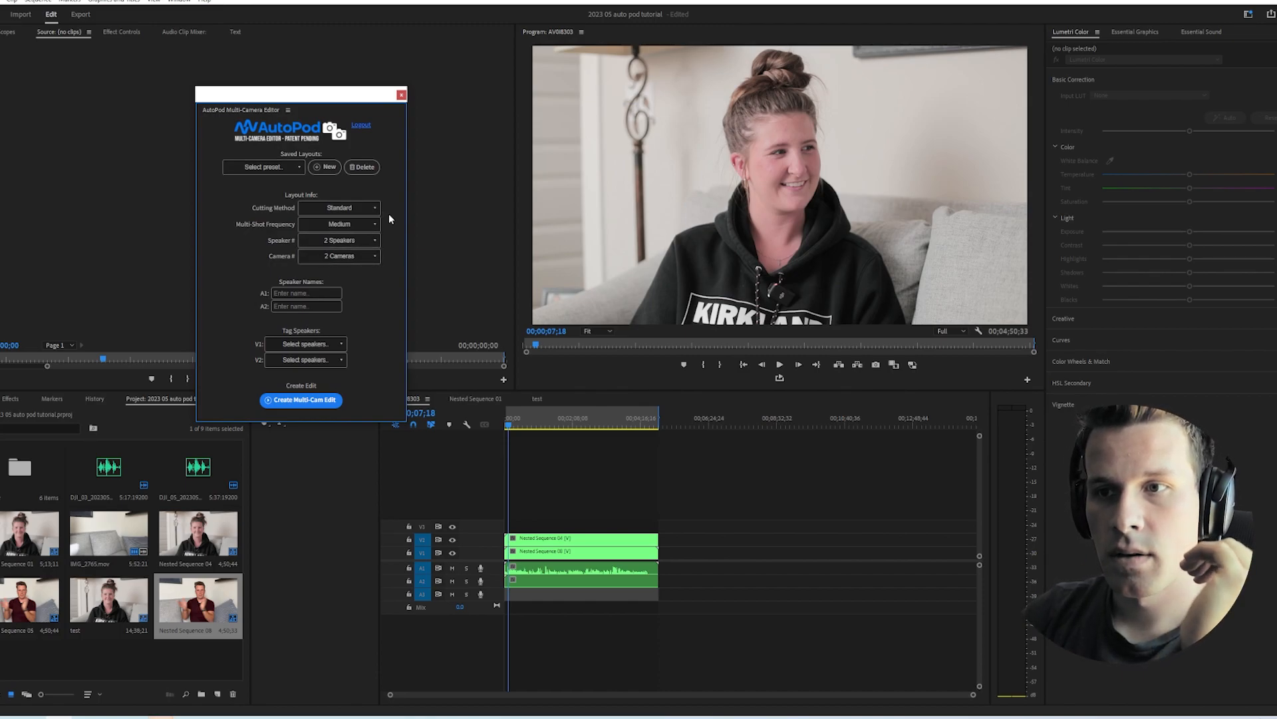
# - Keep the Standard cutting method and set the multi-shot frequency to Medium for the layout
pyautogui.click(361, 210)
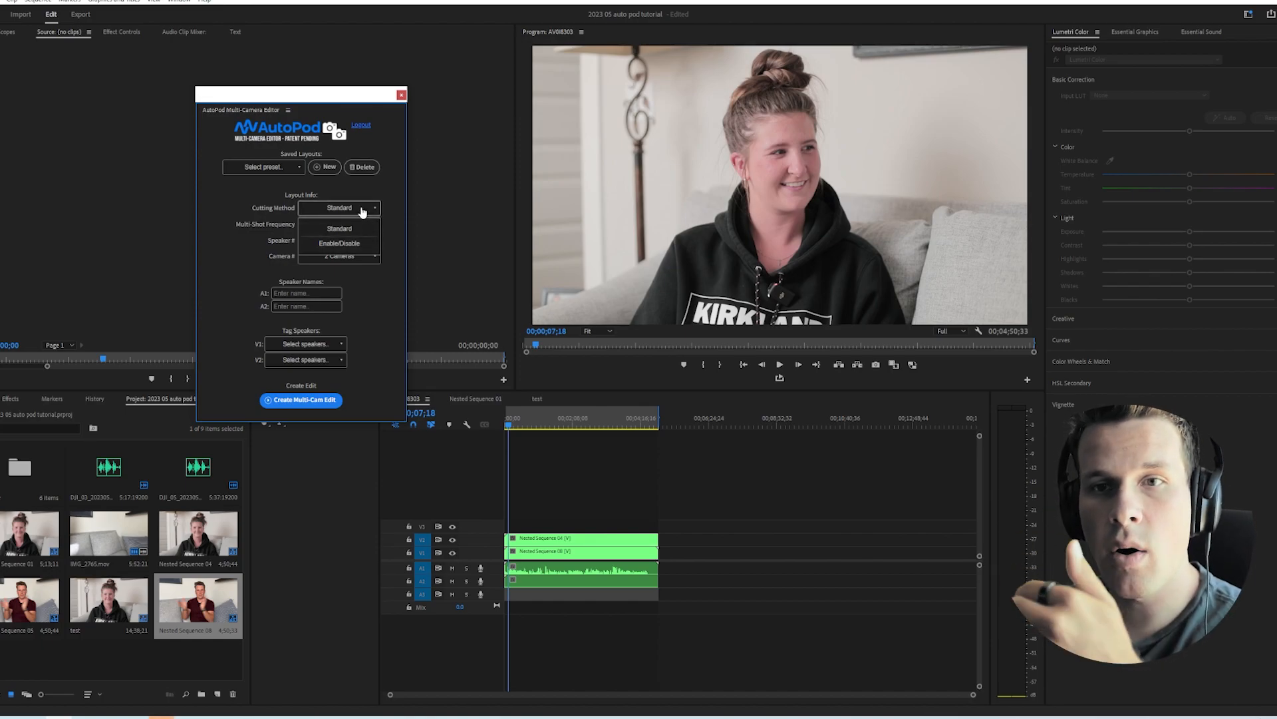
pyautogui.click(363, 211)
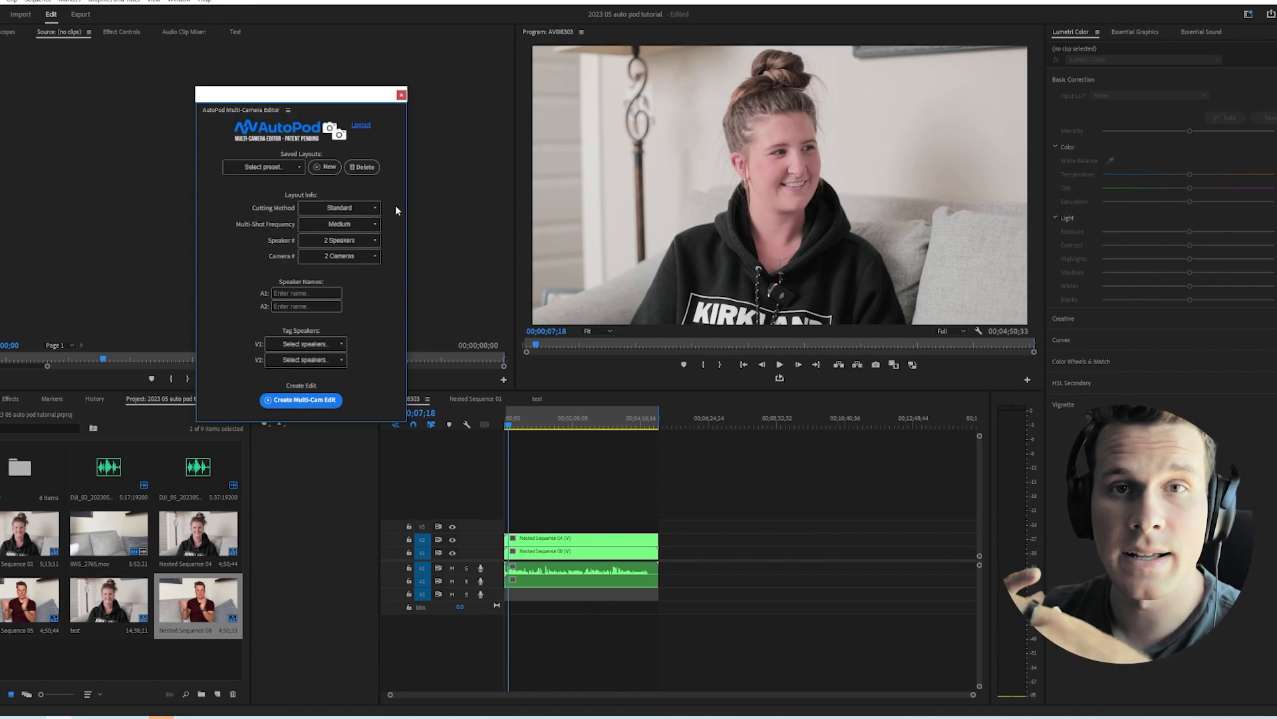
pyautogui.click(373, 228)
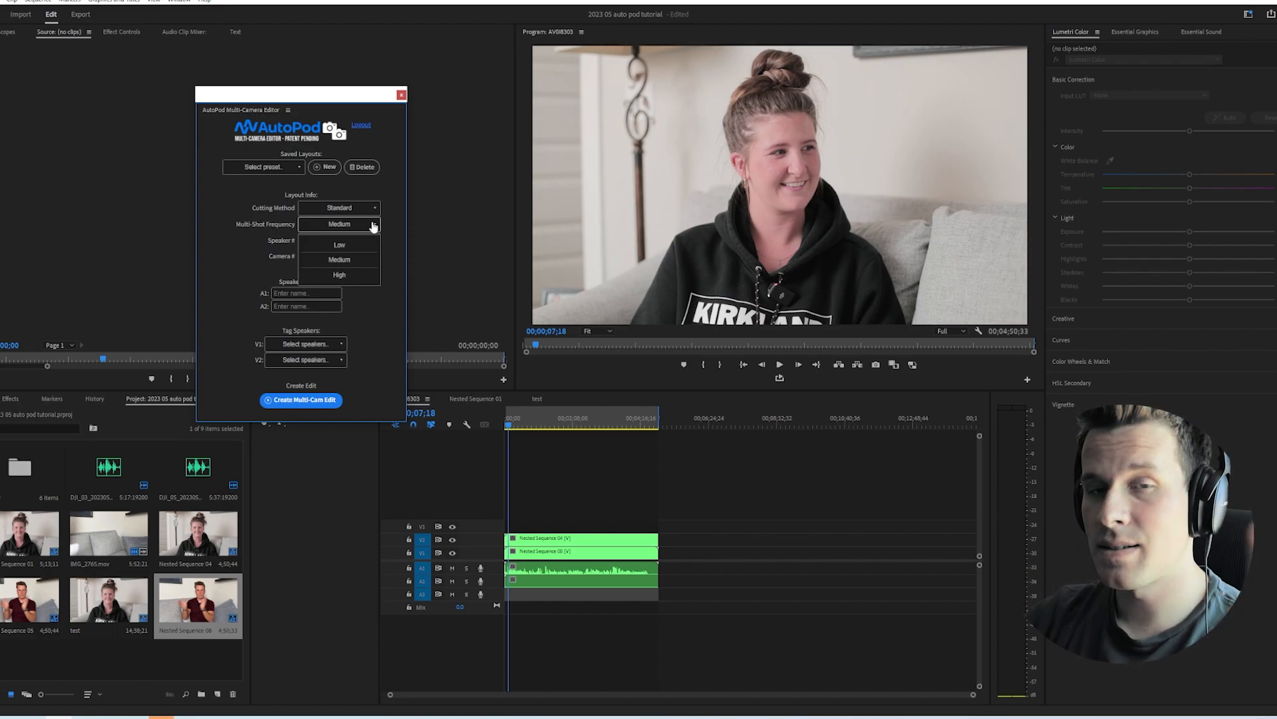
pyautogui.click(349, 259)
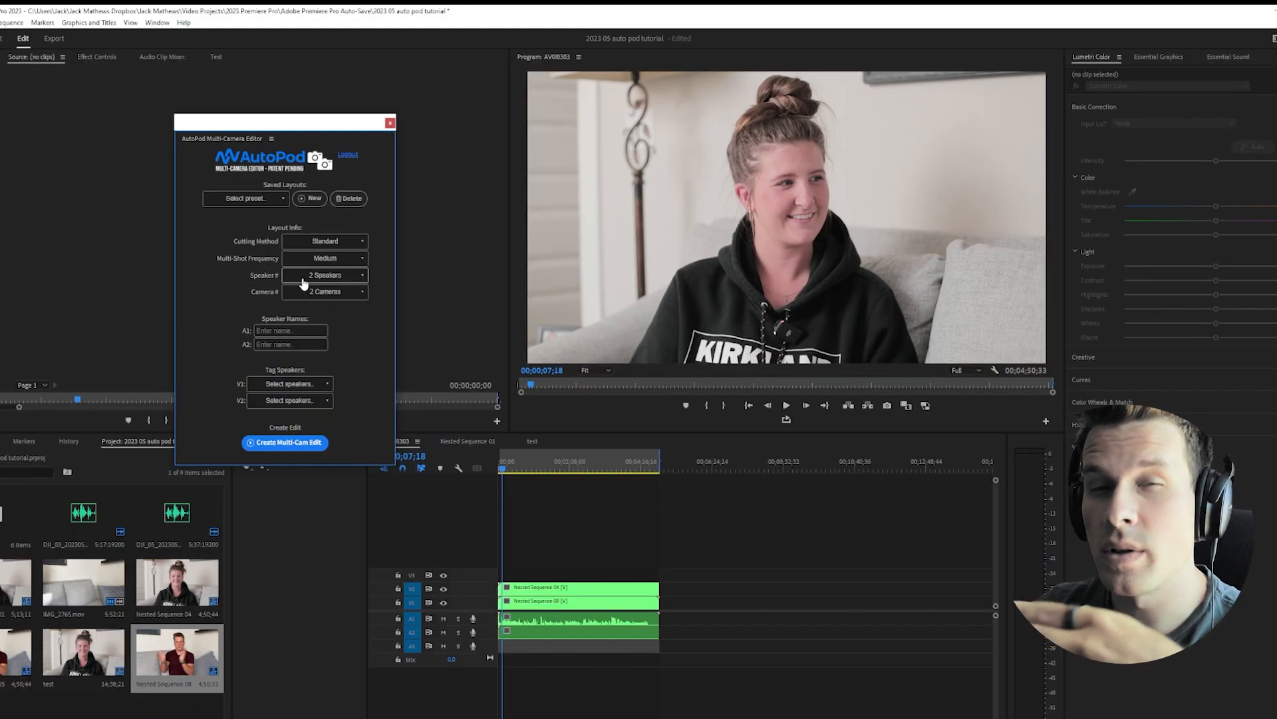
pyautogui.click(332, 258)
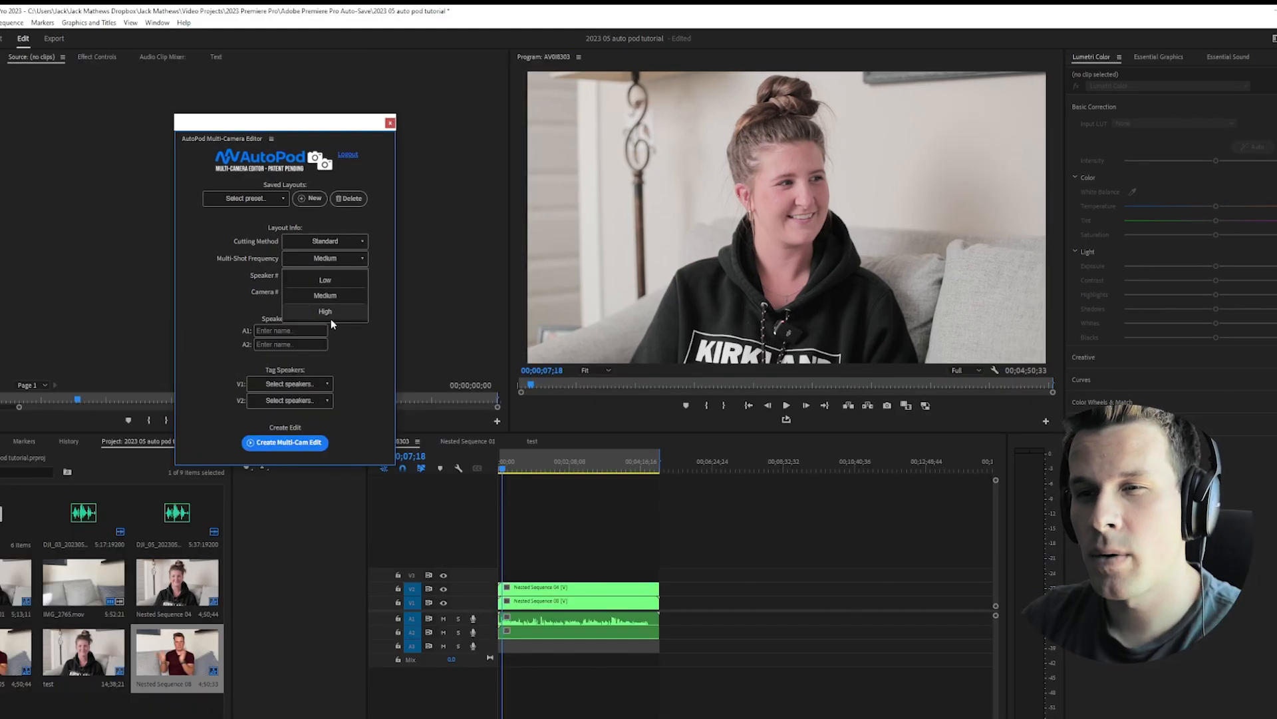
pyautogui.click(336, 265)
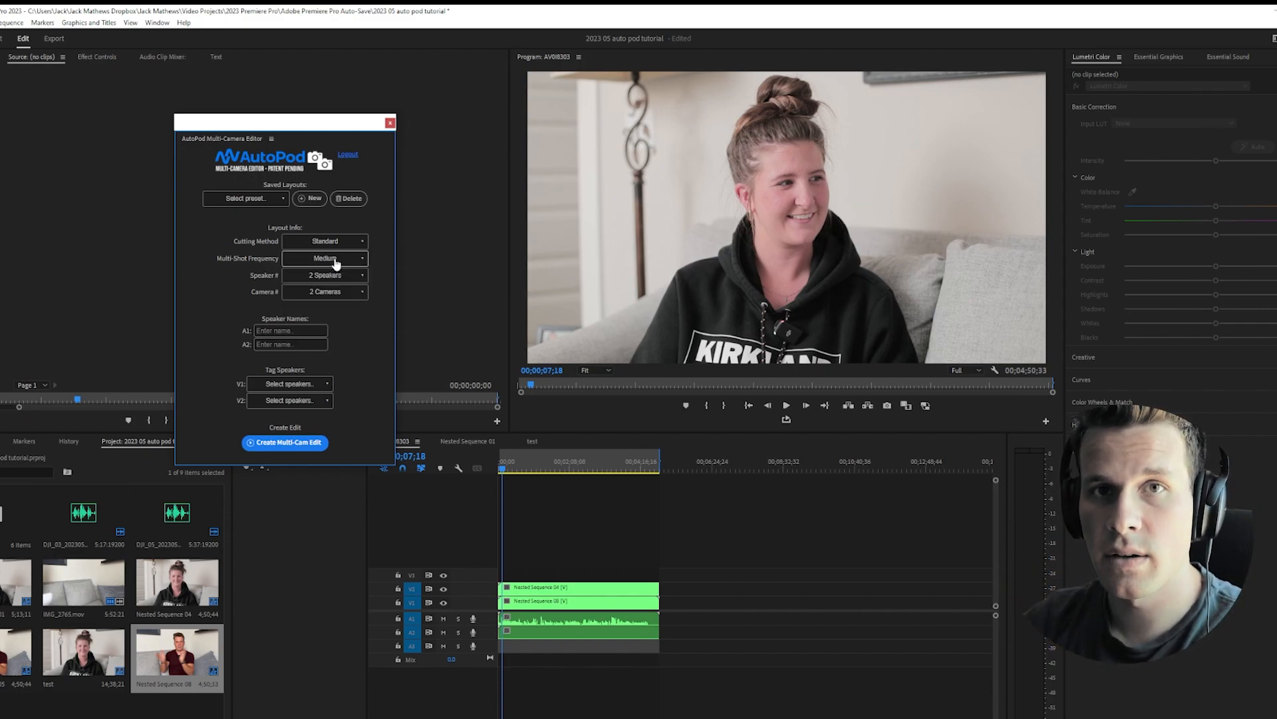
# - Set the layout to 2 Speakers and 2 Cameras
pyautogui.click(340, 273)
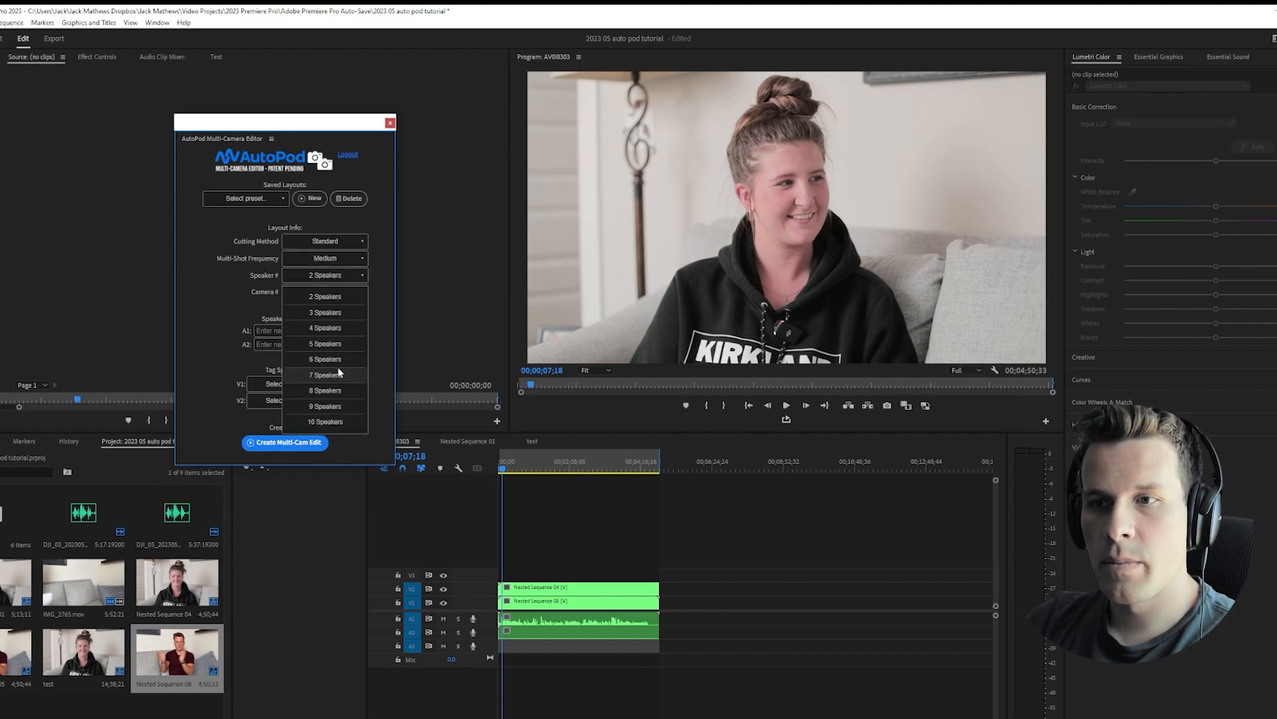
pyautogui.click(336, 299)
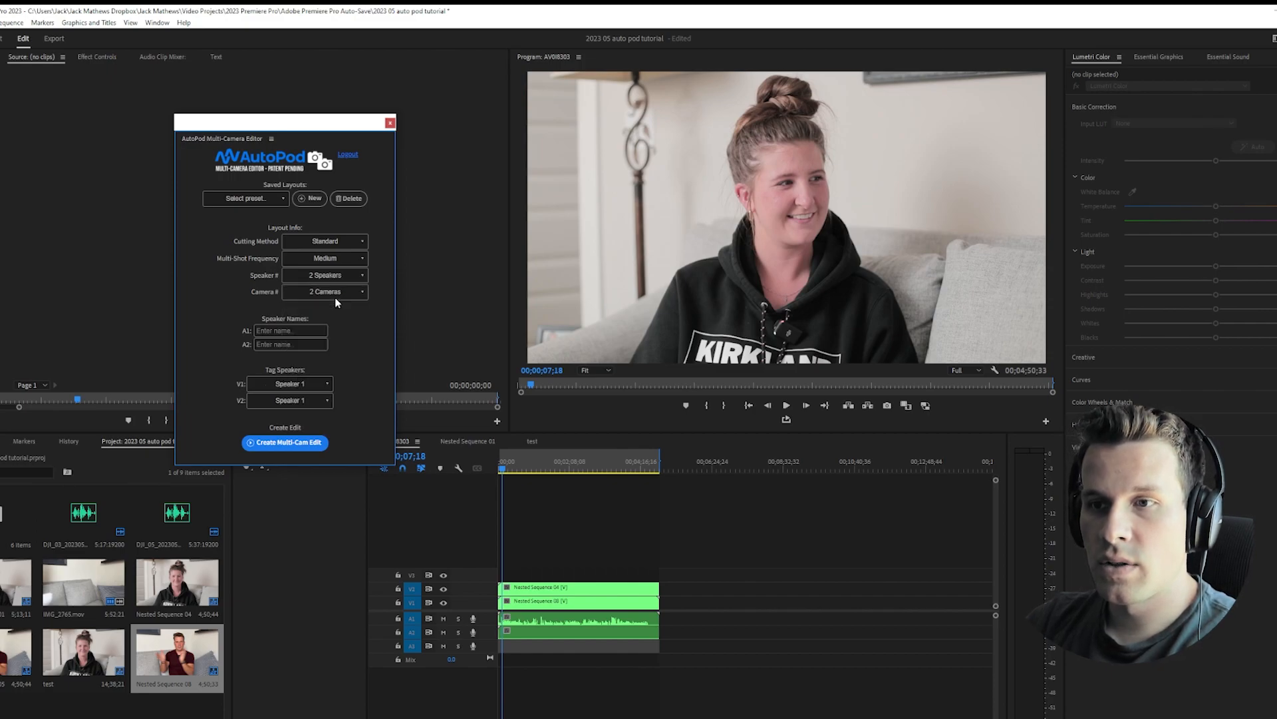
pyautogui.click(335, 298)
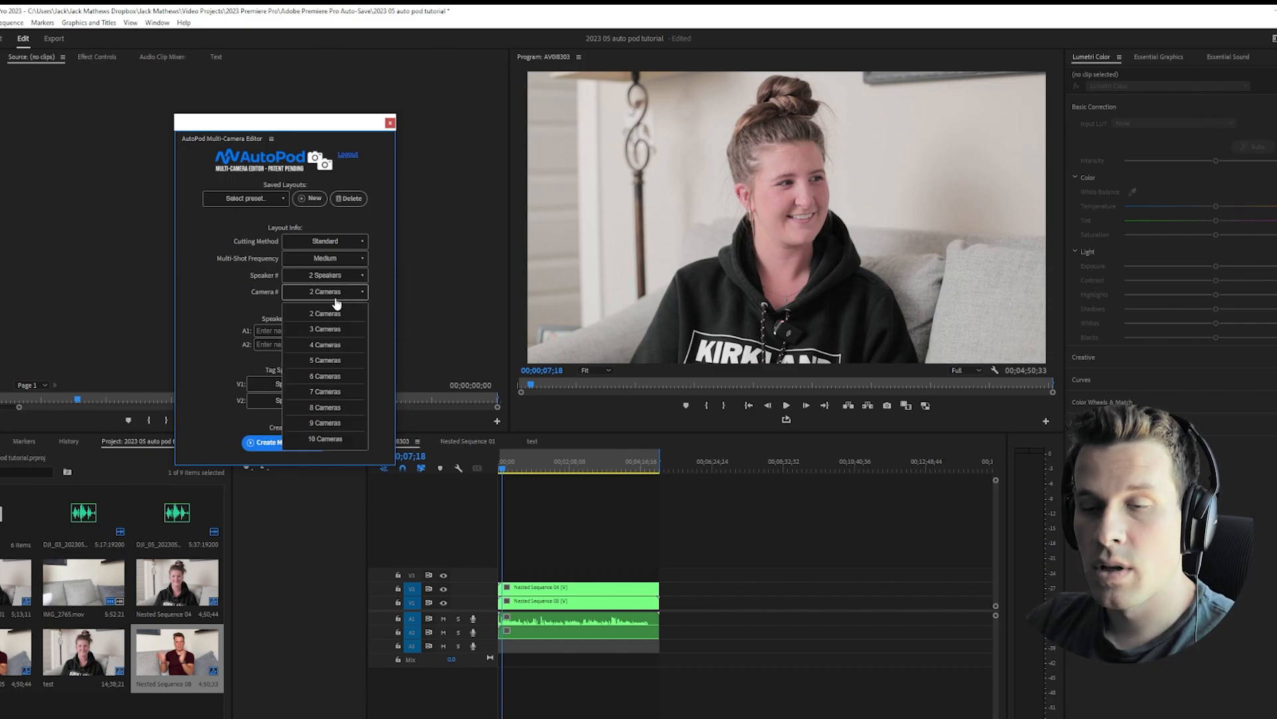
pyautogui.click(344, 302)
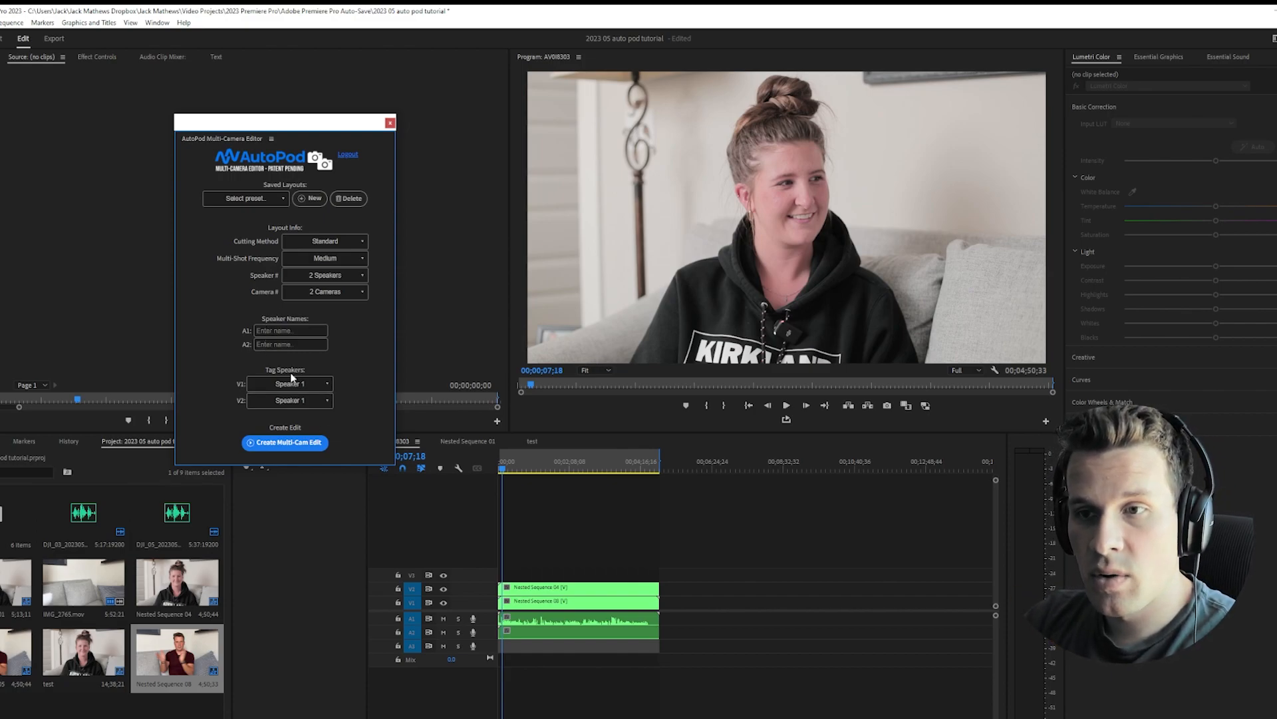
# - Enter the two speakers' first names for audio tracks A1 and A2
pyautogui.click(282, 332)
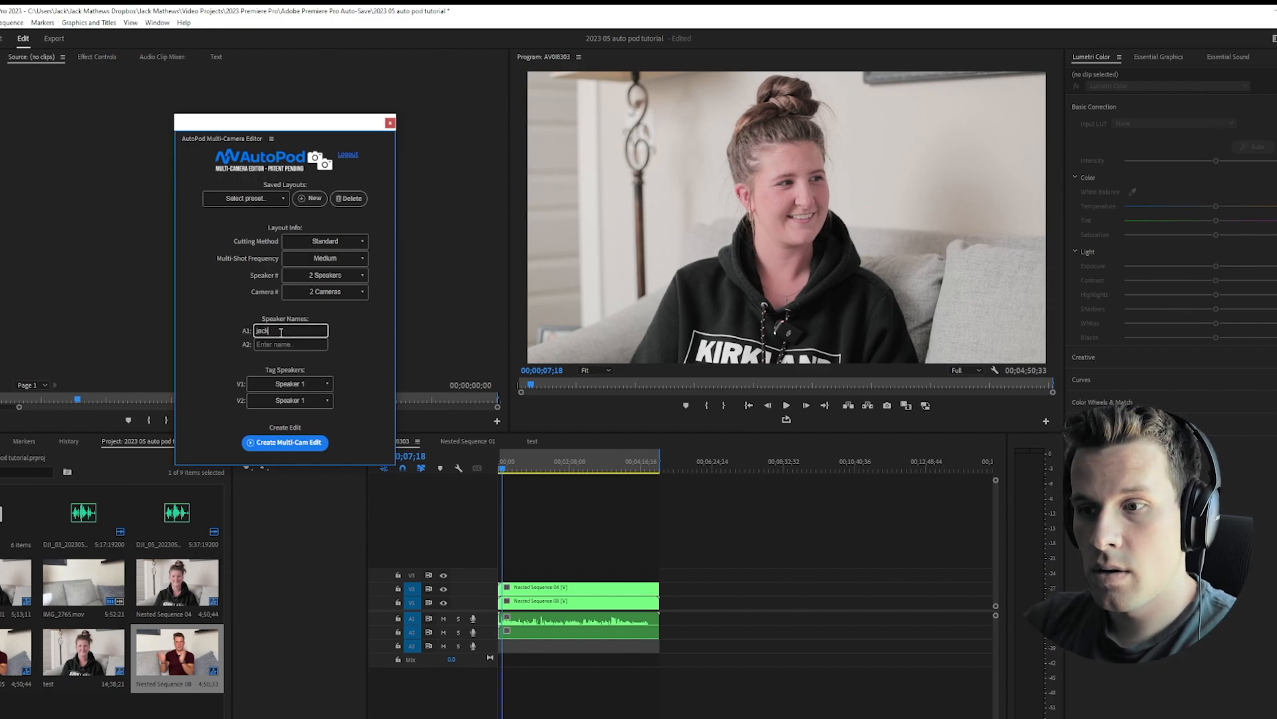
pyautogui.press('Tab')
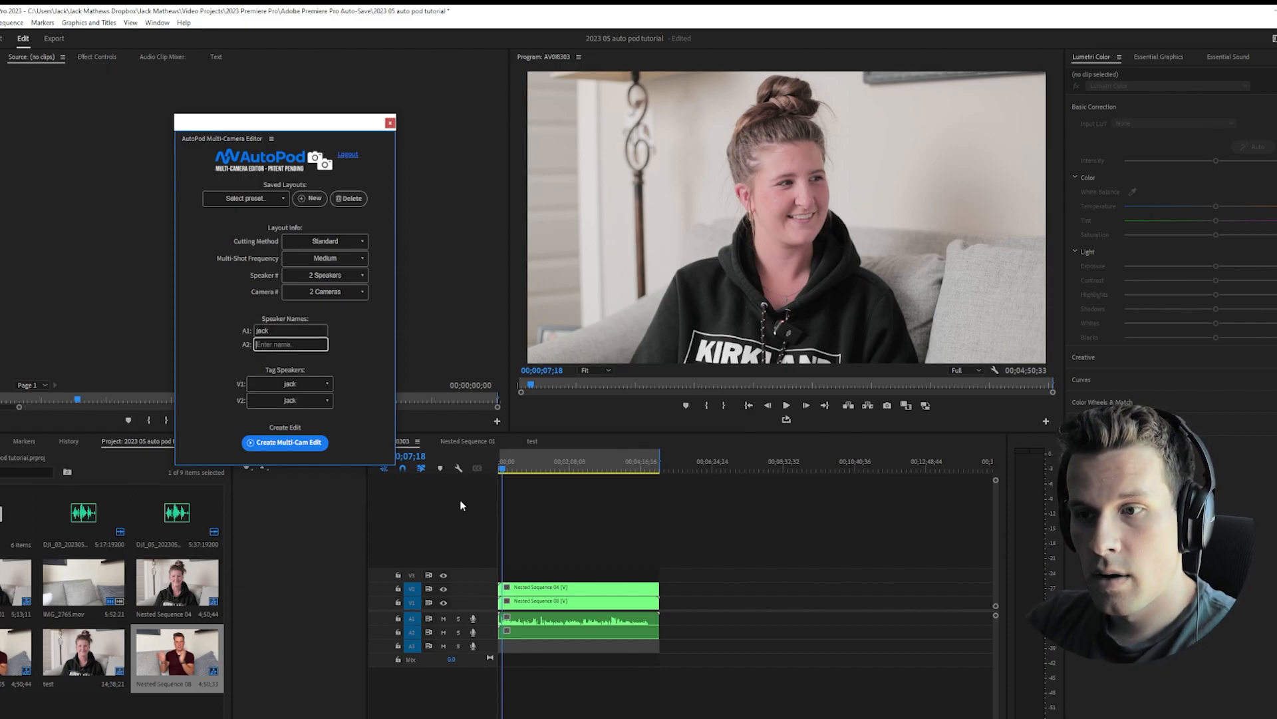
pyautogui.write('jew')
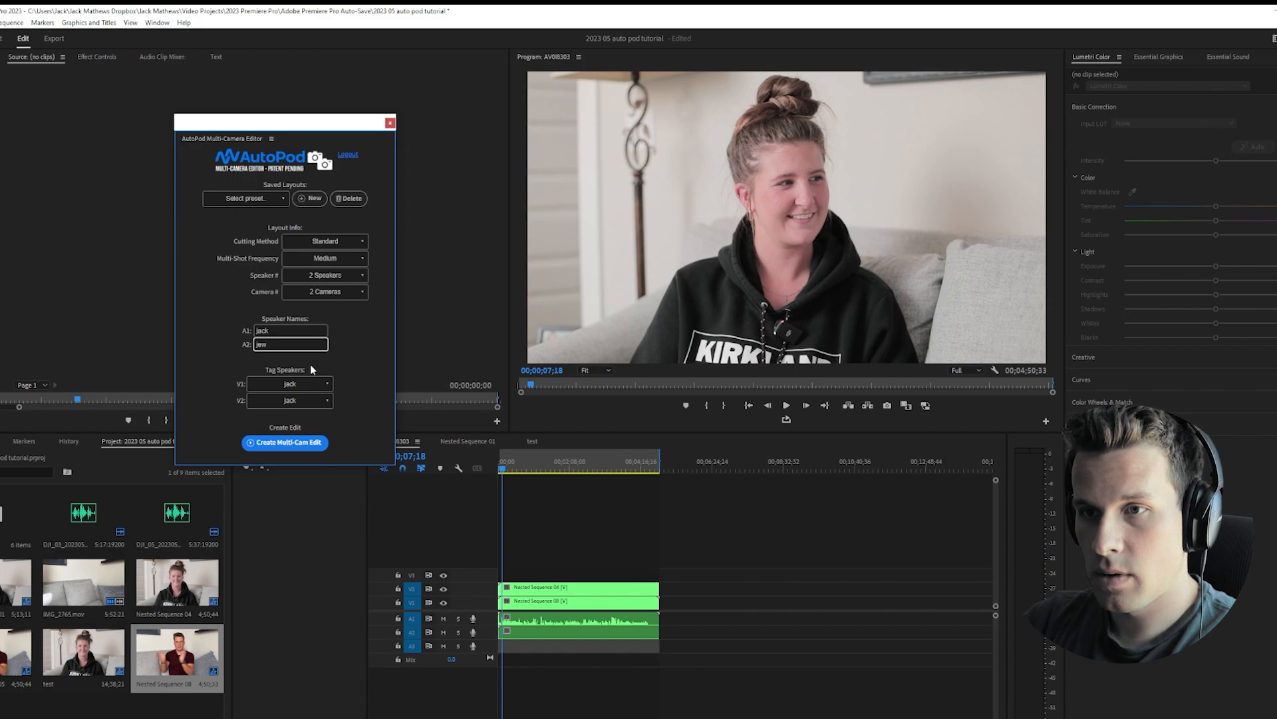
pyautogui.write('elia')
# - Tag video track V1 with the A1 speaker and V2 with the A2 speaker
pyautogui.click(412, 610)
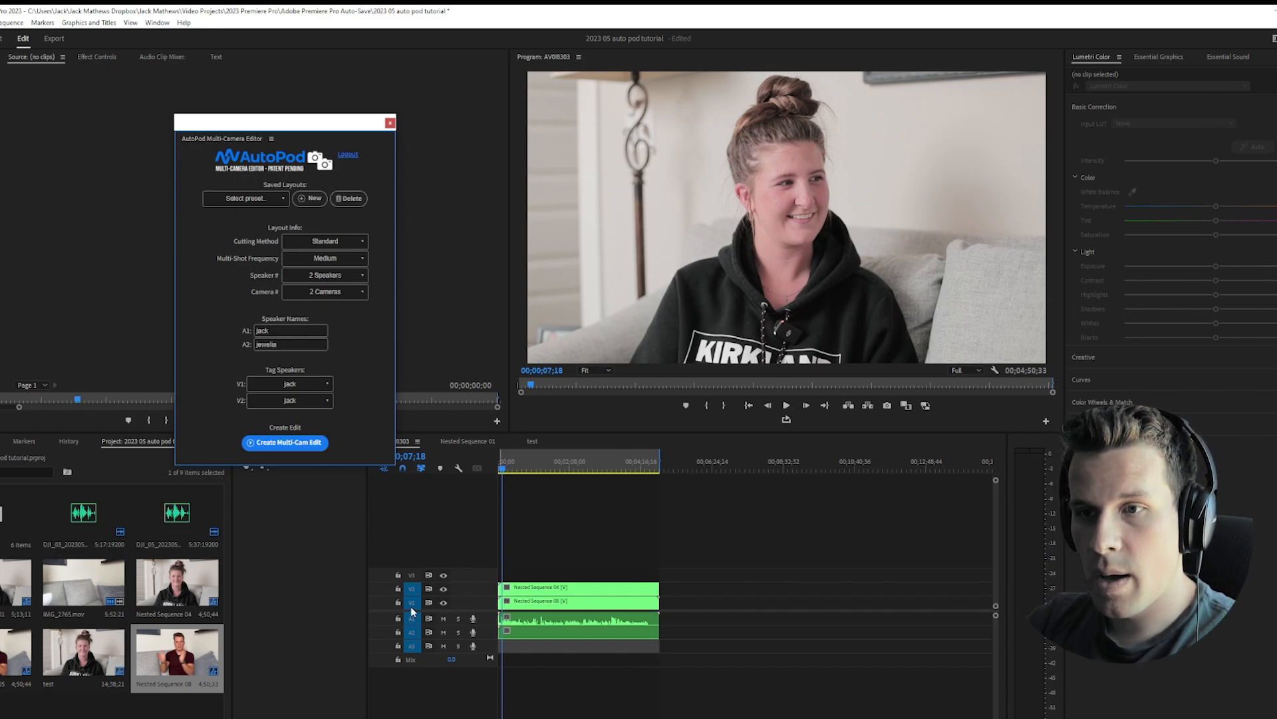
pyautogui.click(290, 384)
pyautogui.click(379, 370)
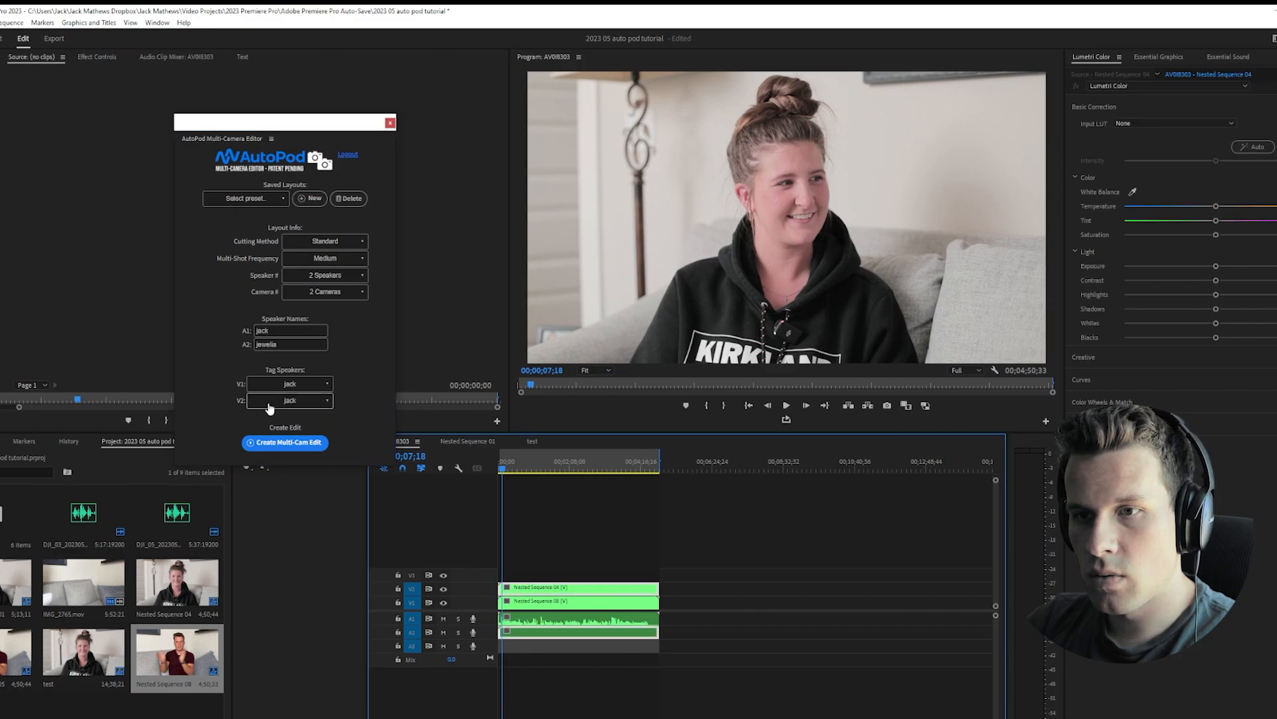
pyautogui.click(289, 400)
pyautogui.click(295, 444)
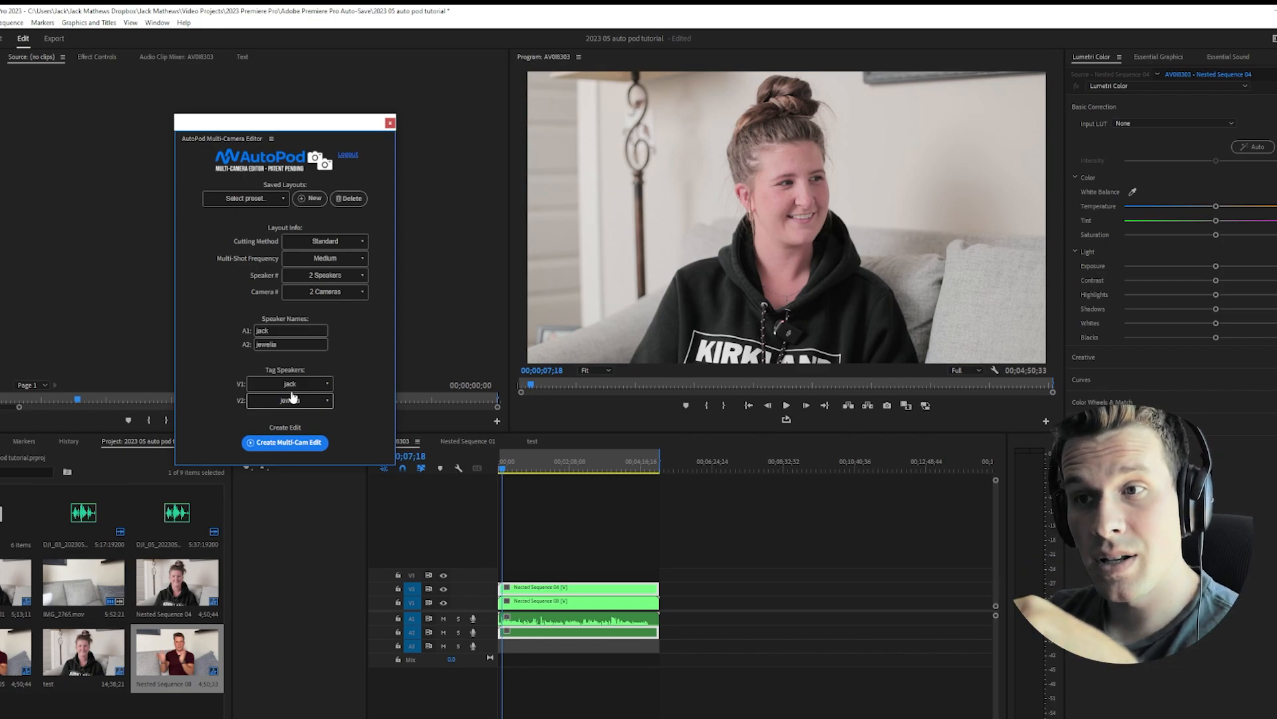
# - Save the current settings as a new layout preset named podcast and check it in the saved layouts
pyautogui.click(313, 199)
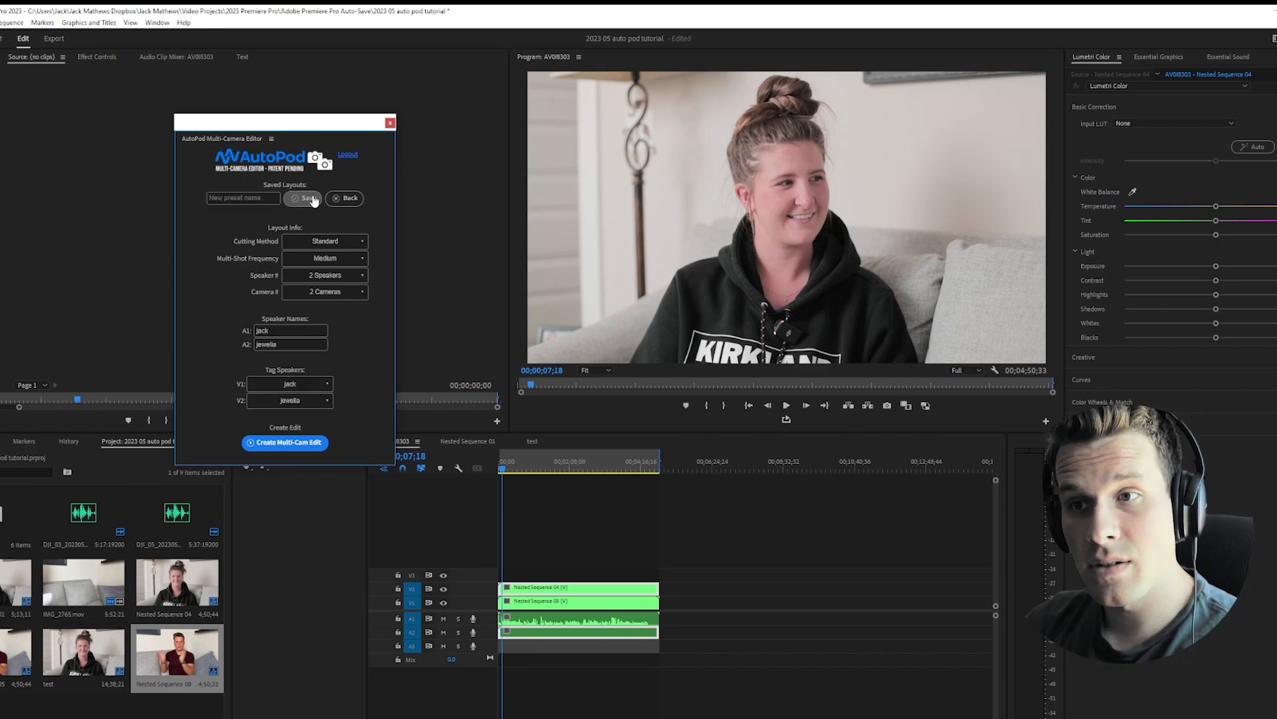
pyautogui.click(256, 196)
pyautogui.write('podc')
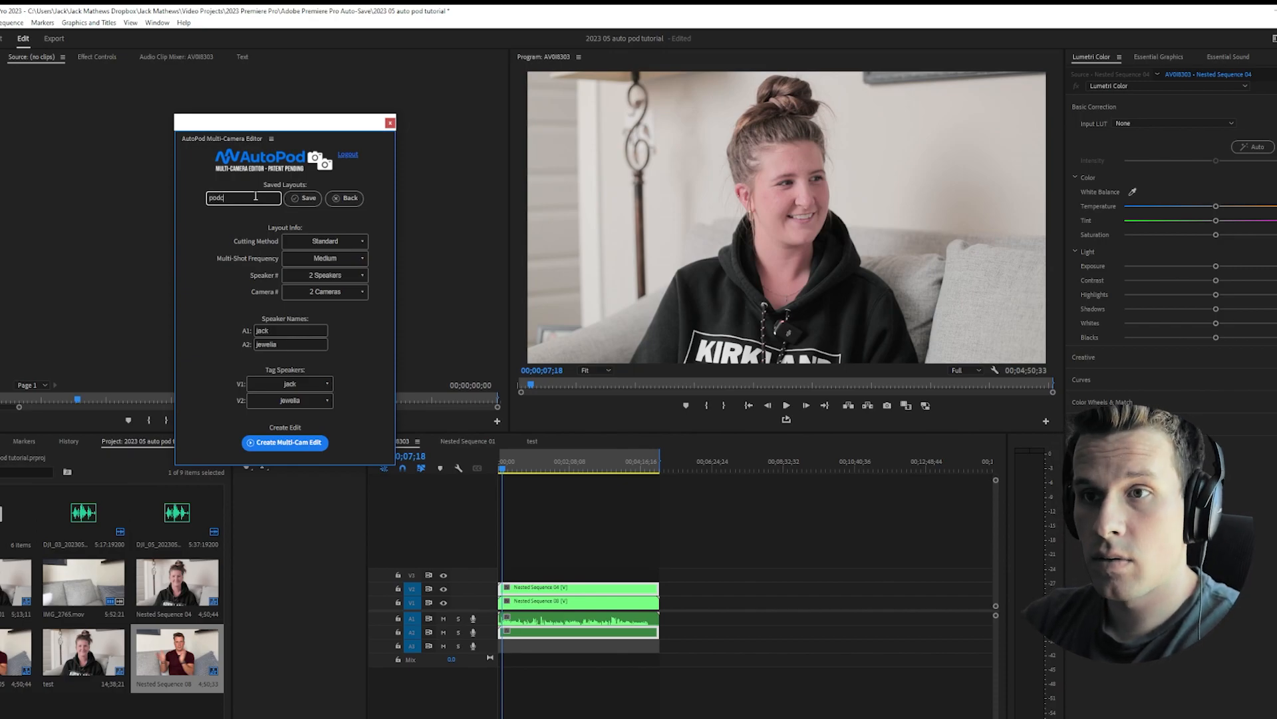
pyautogui.write('ast')
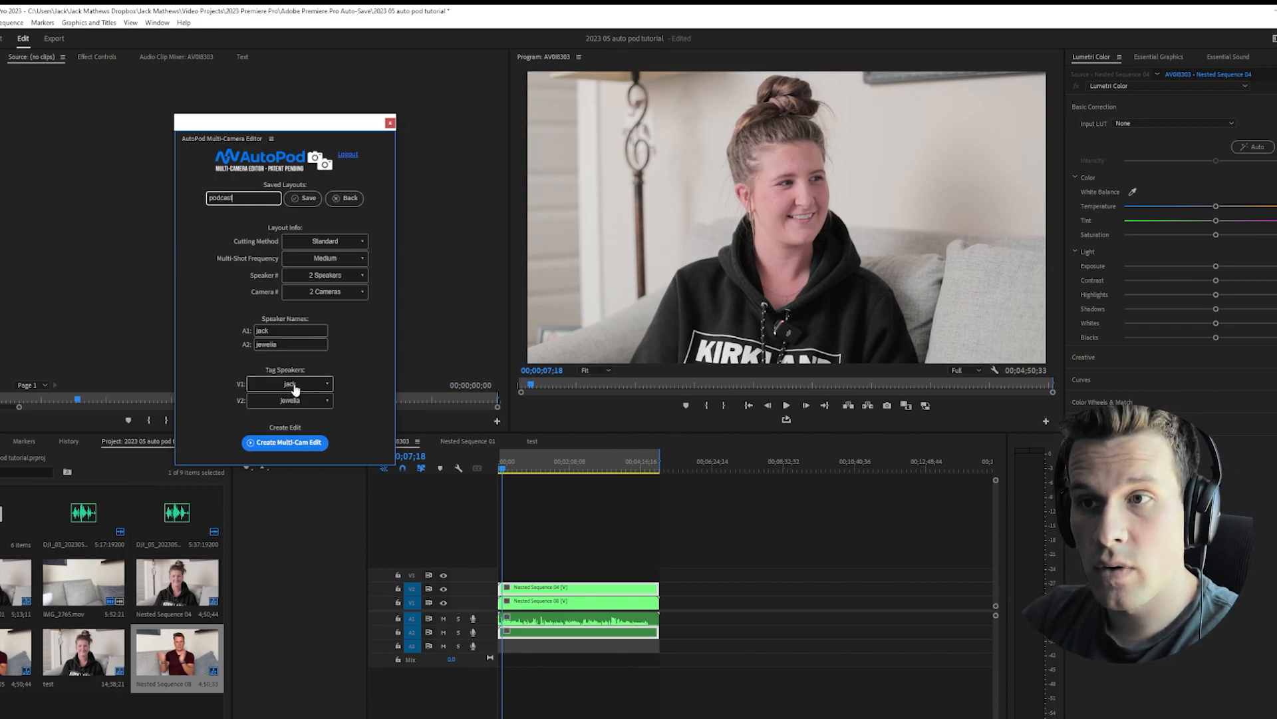
pyautogui.click(305, 198)
pyautogui.click(252, 202)
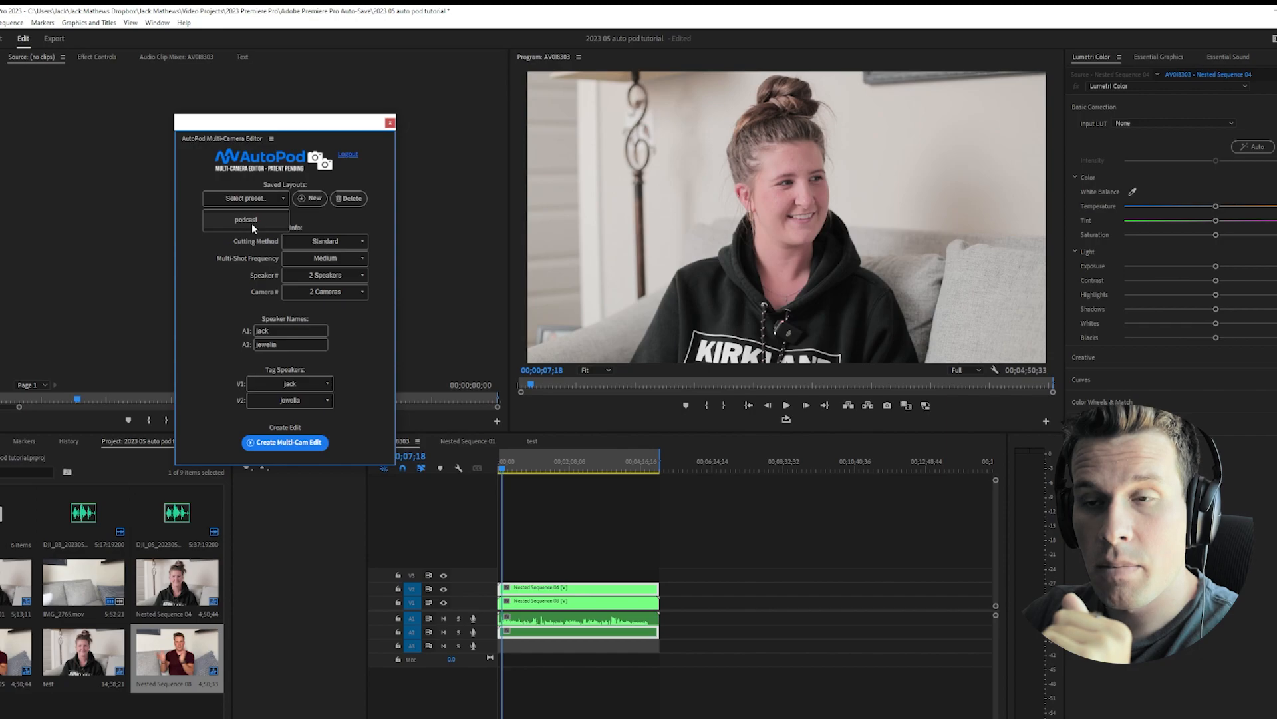
pyautogui.click(257, 202)
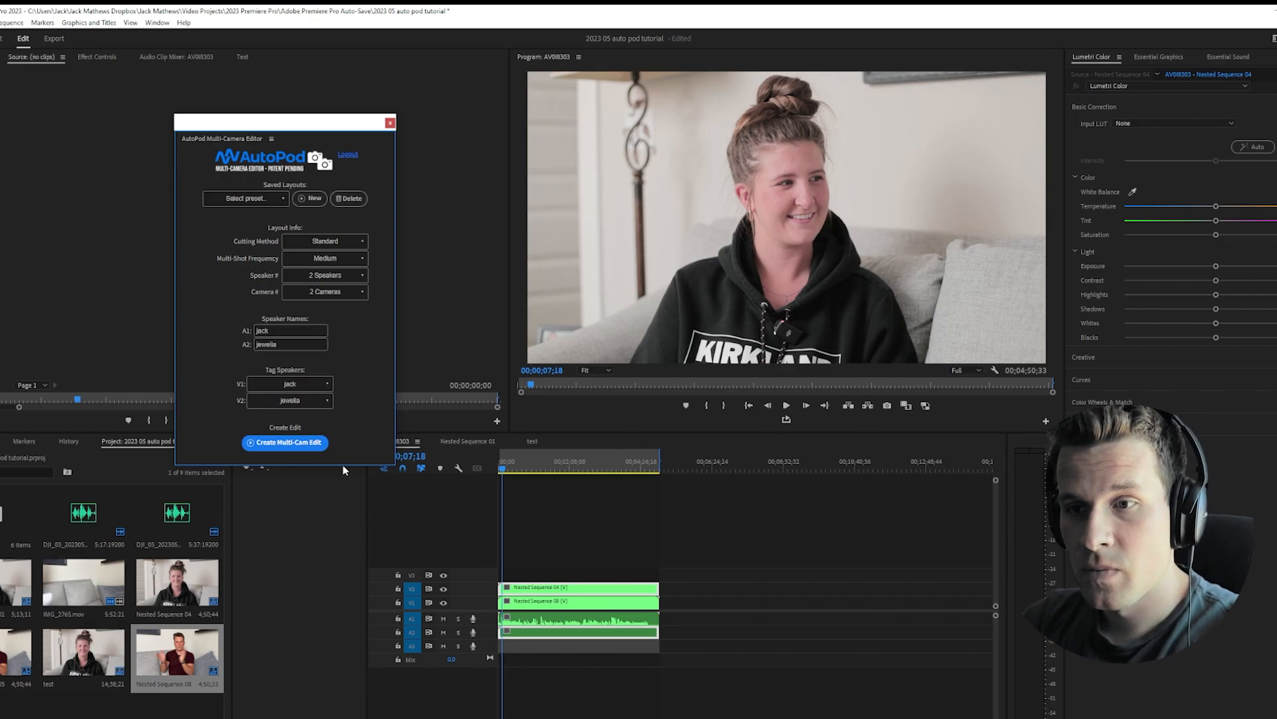
# - Create the multi-cam edit of the interview sequence and dismiss the completion message
pyautogui.click(295, 444)
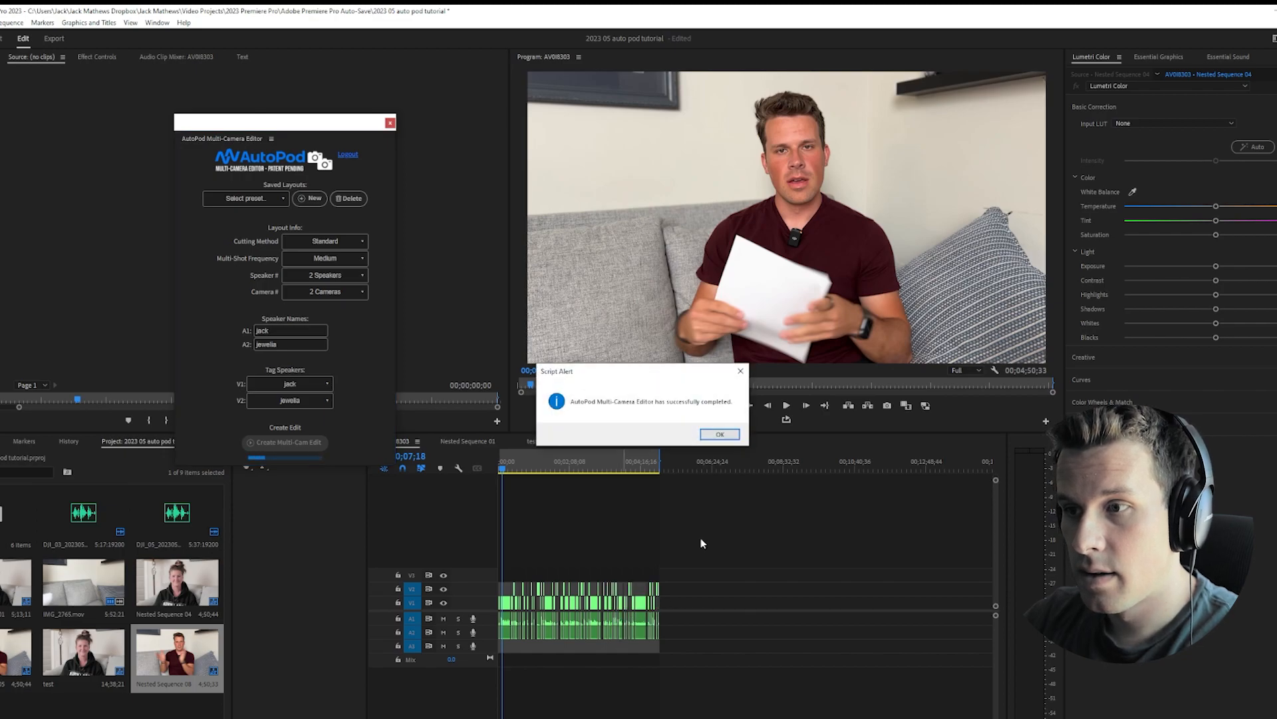
pyautogui.click(726, 435)
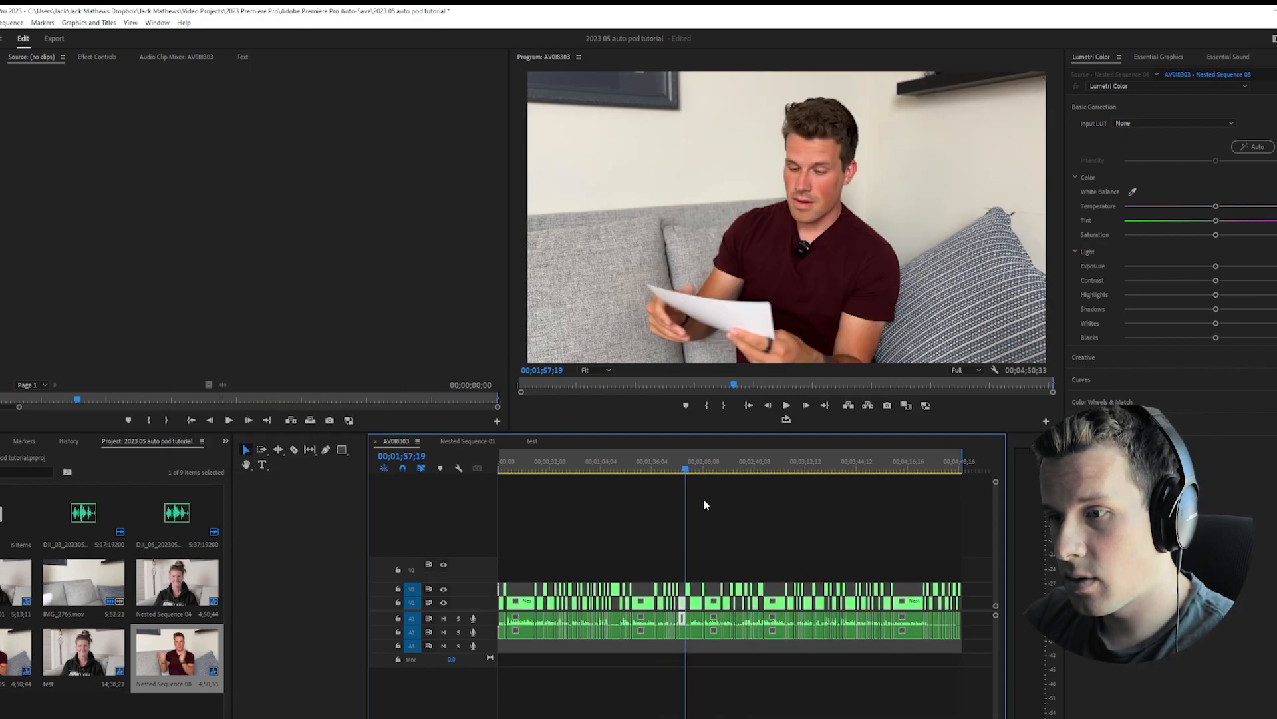
# - Scrub through the generated cuts across the whole interview sequence at different zoom levels
pyautogui.moveTo(684, 466); pyautogui.dragTo(924, 496)
pyautogui.press('=')
pyautogui.press('=')
pyautogui.press('=')
pyautogui.press('-')
pyautogui.press('-')
pyautogui.moveTo(710, 474); pyautogui.dragTo(957, 491)
pyautogui.press('-')
pyautogui.moveTo(872, 489); pyautogui.dragTo(535, 495)
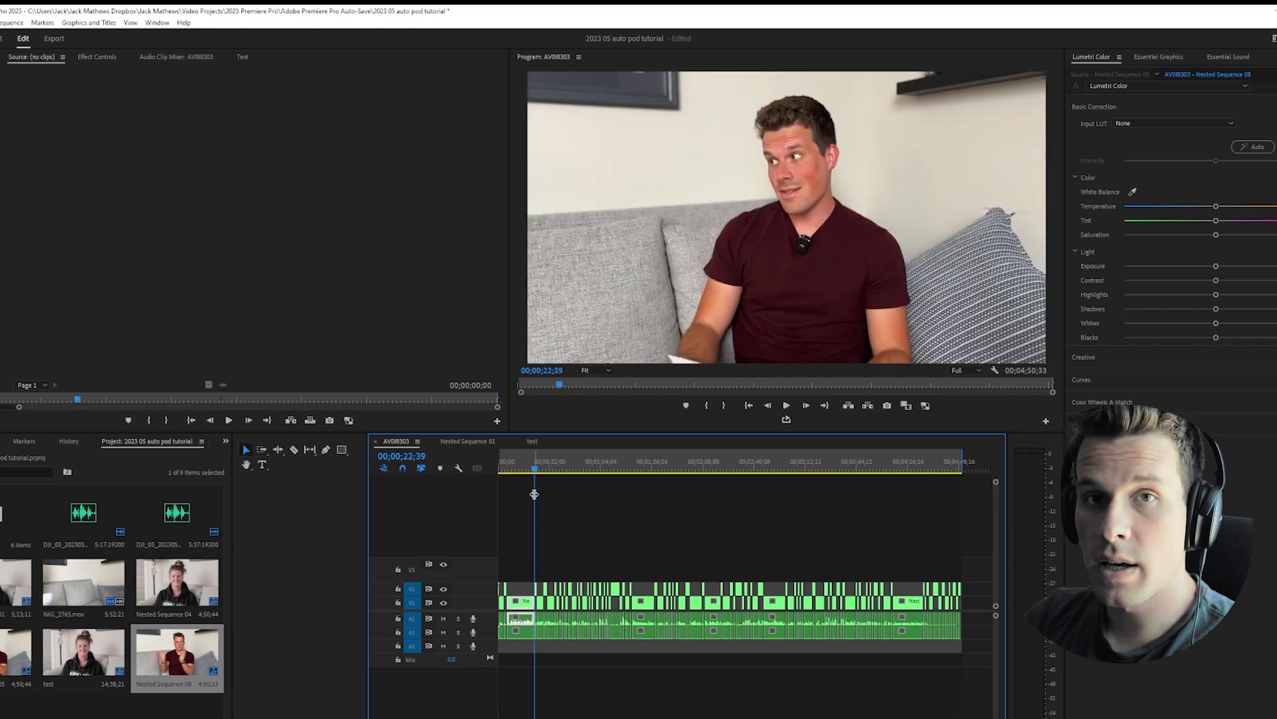
pyautogui.press('-')
pyautogui.press('-')
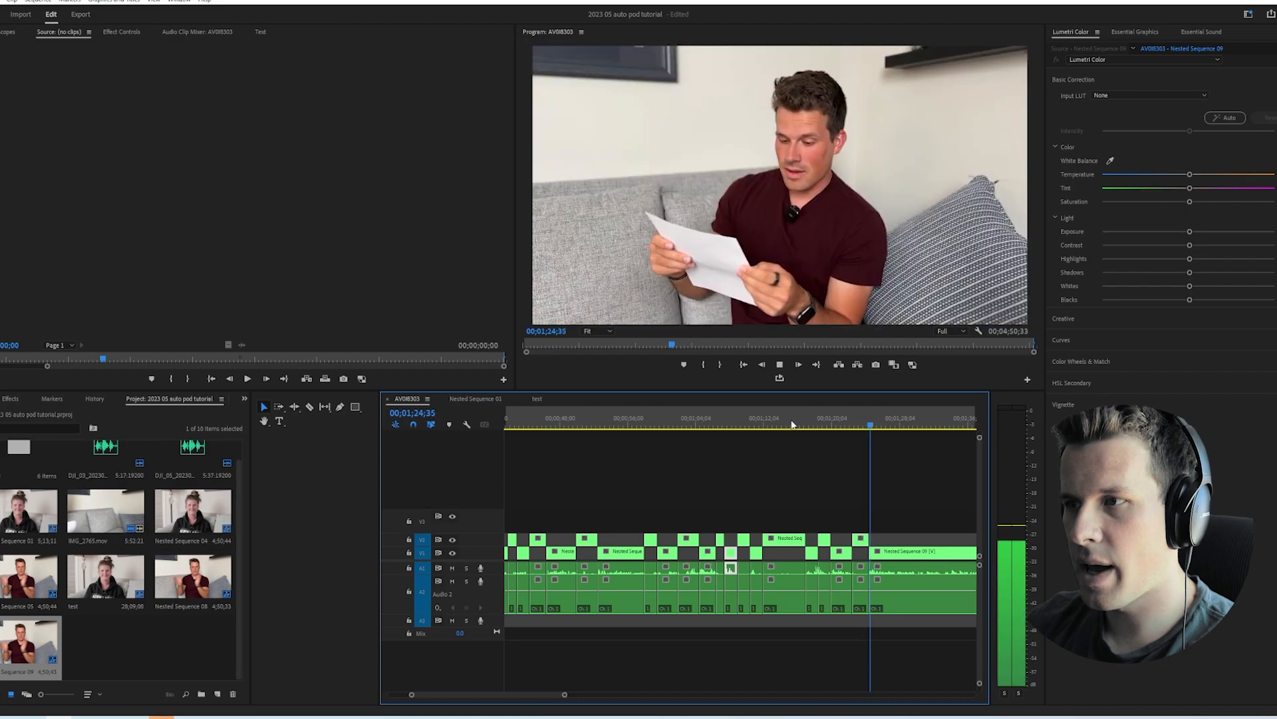
# - Examine the camera switches between about 00;01;07 and 00;02;41 at different zoom levels, playing part of the edit
pyautogui.moveTo(772, 423); pyautogui.dragTo(725, 423)
pyautogui.press('-')
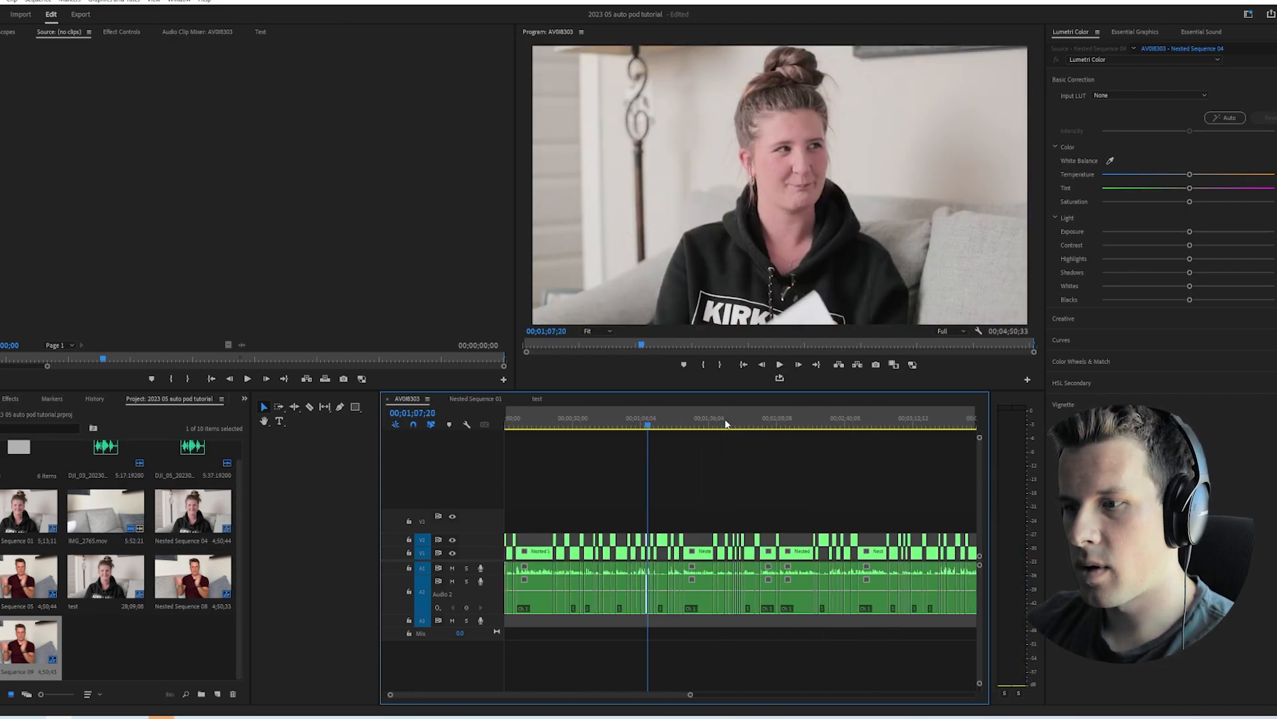
pyautogui.click(725, 424)
pyautogui.press('=')
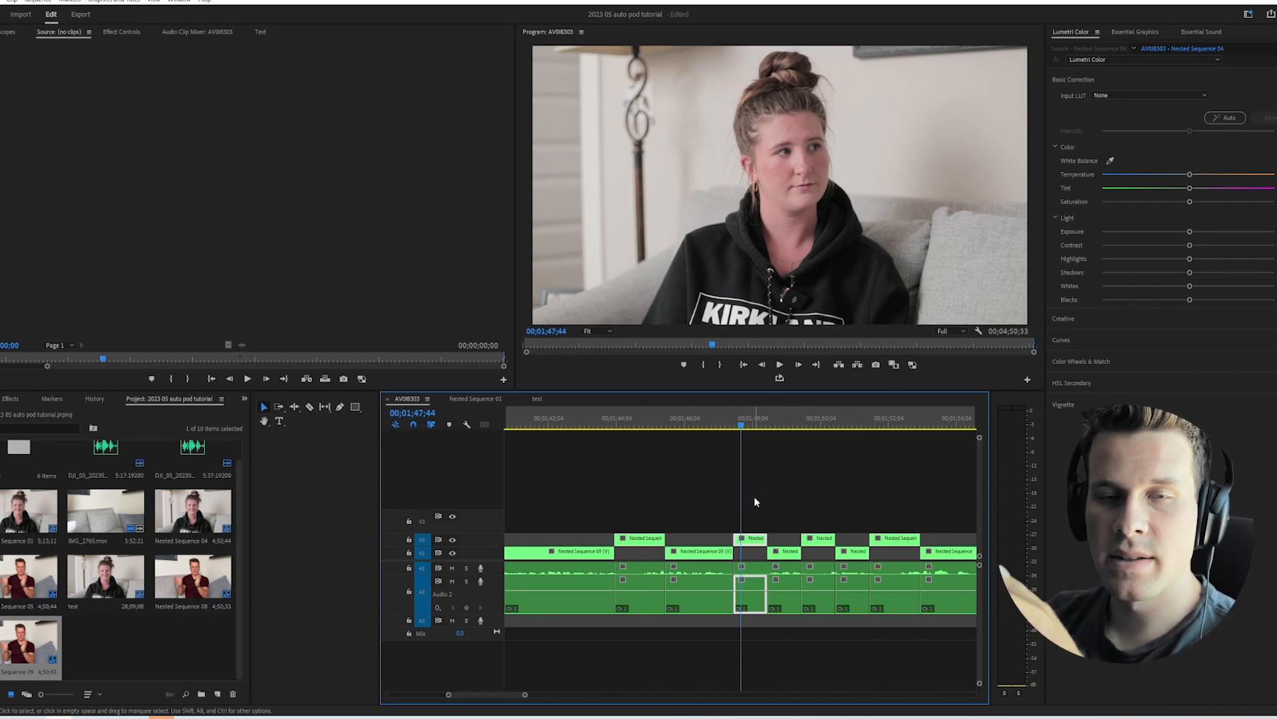
pyautogui.press('-')
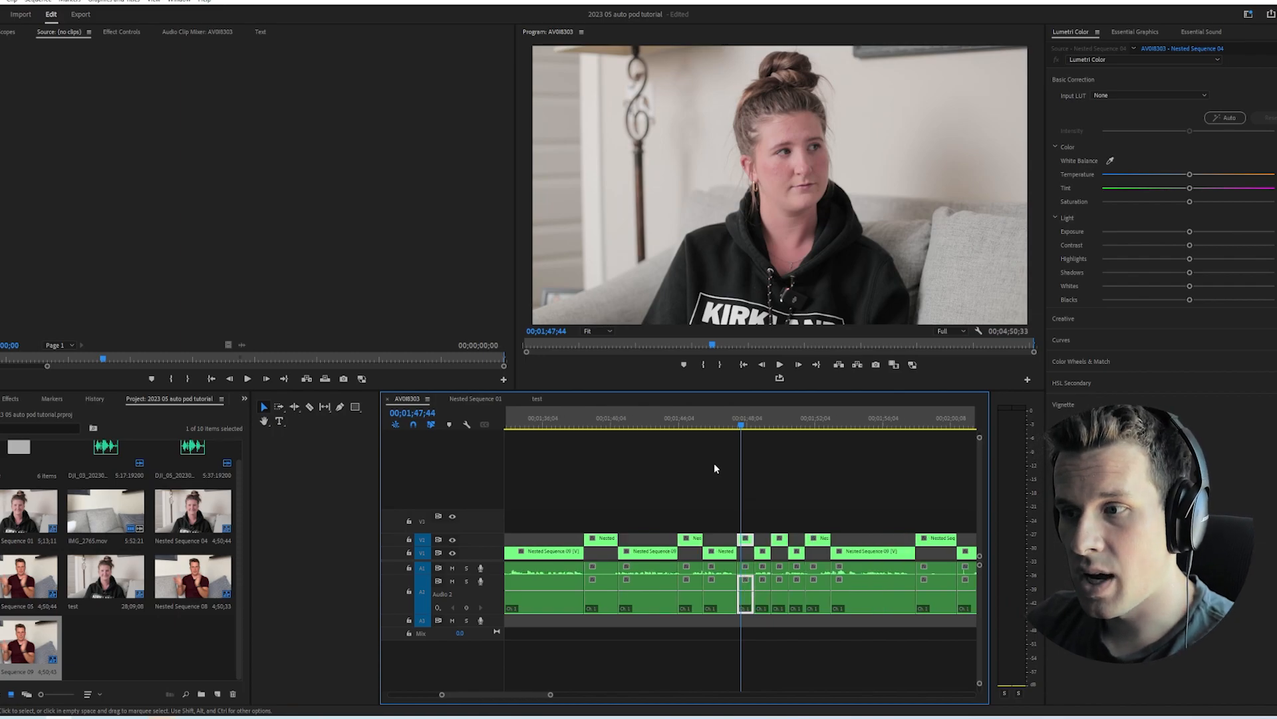
pyautogui.press('space')
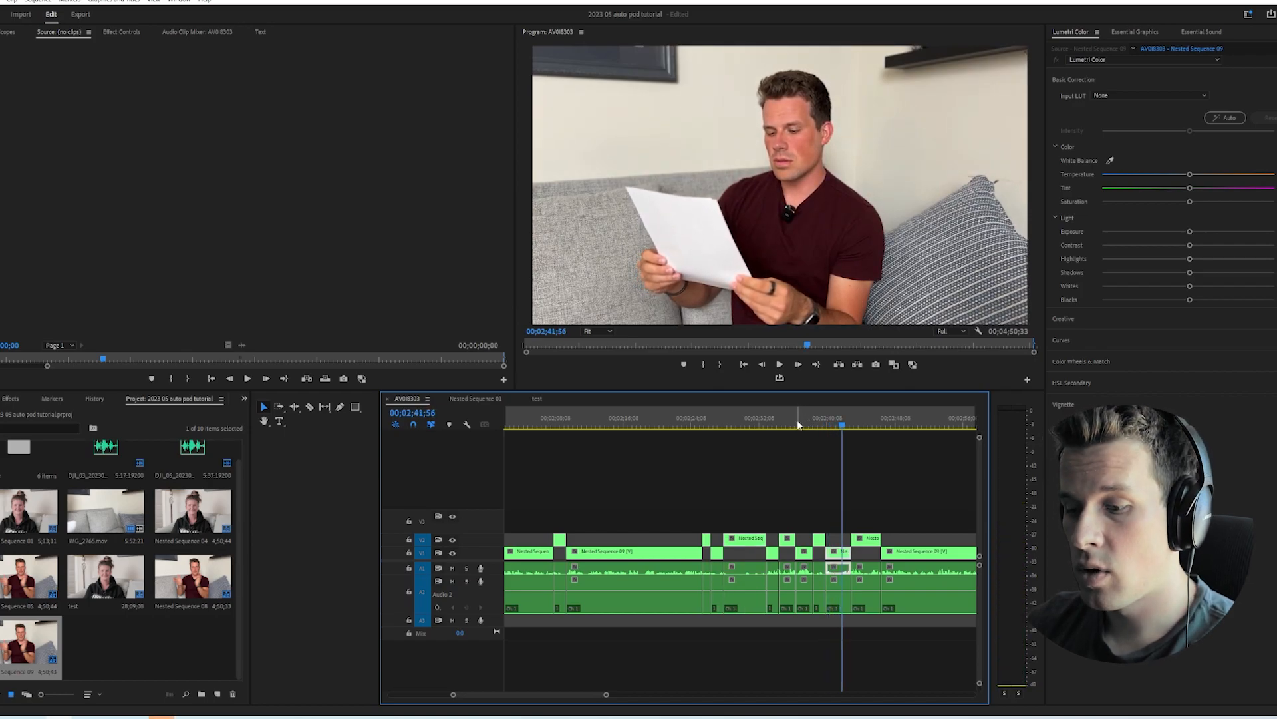
pyautogui.press('-')
pyautogui.press('-')
pyautogui.press('space')
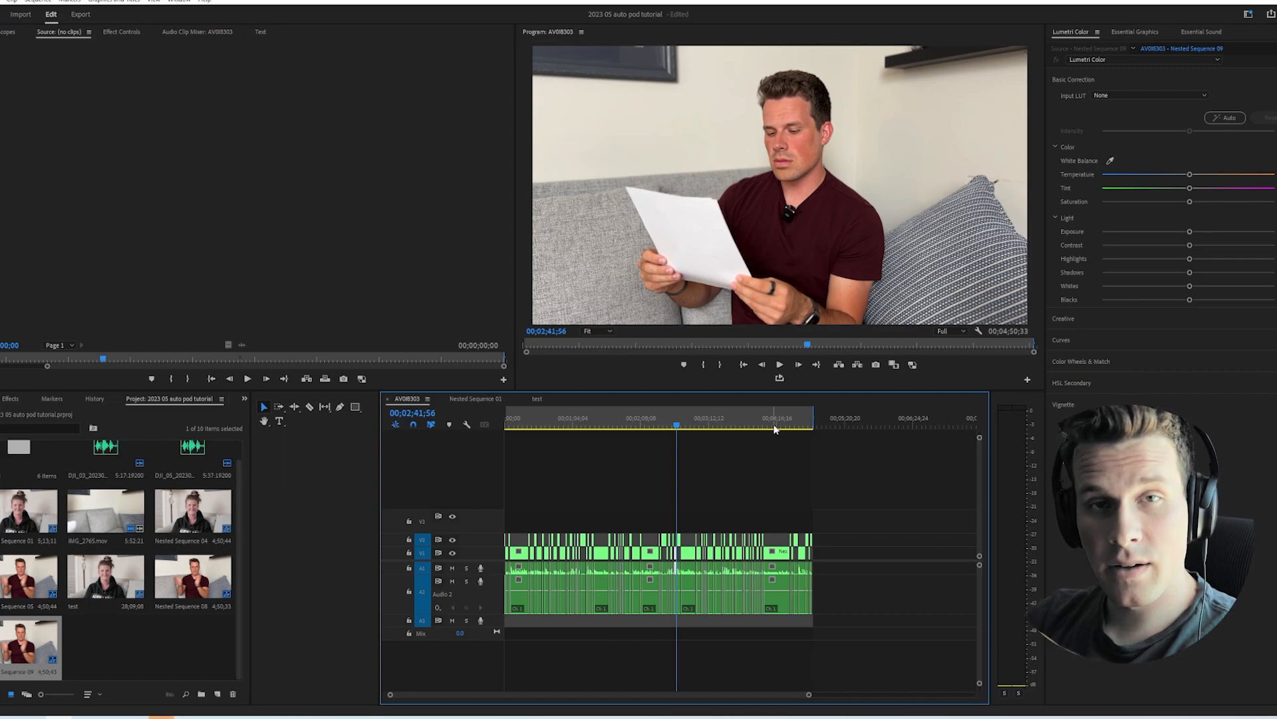
# - Play and scrub the long Nested Sequence 09 clip around 00;04;16 near the sequence end to review its shot
pyautogui.moveTo(696, 419); pyautogui.dragTo(781, 429)
pyautogui.press('=')
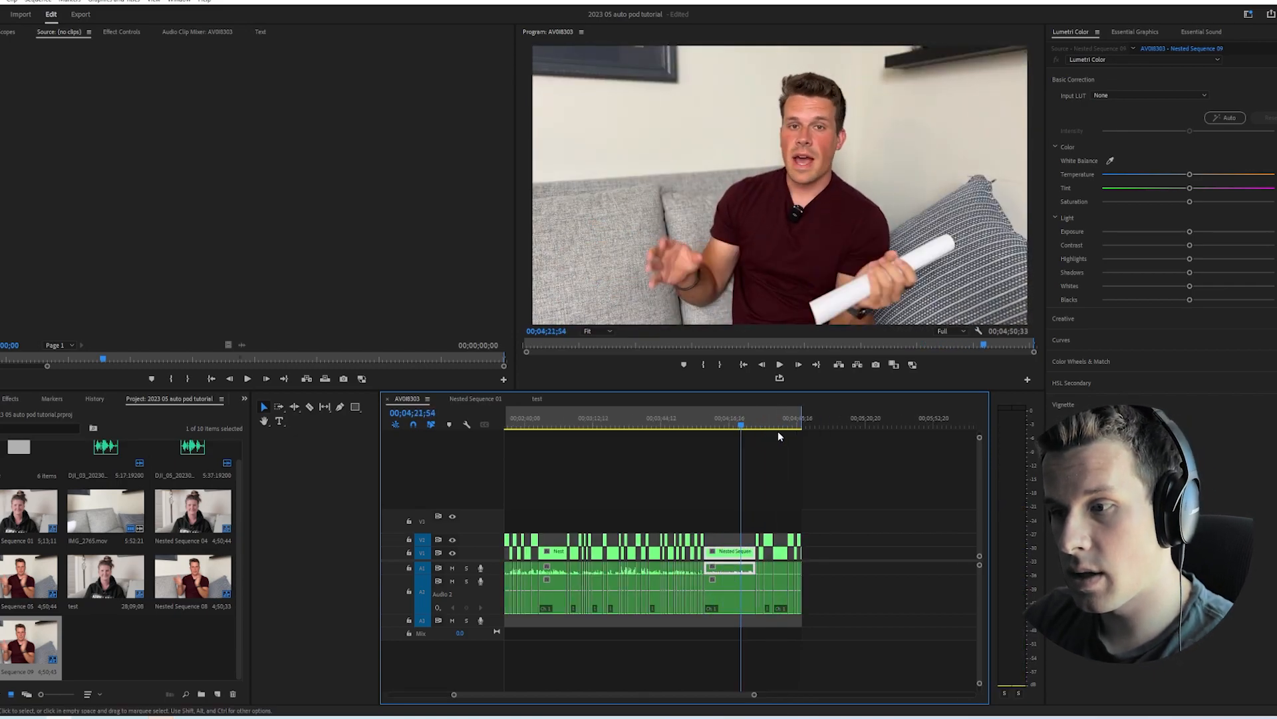
pyautogui.press('=')
pyautogui.press('space')
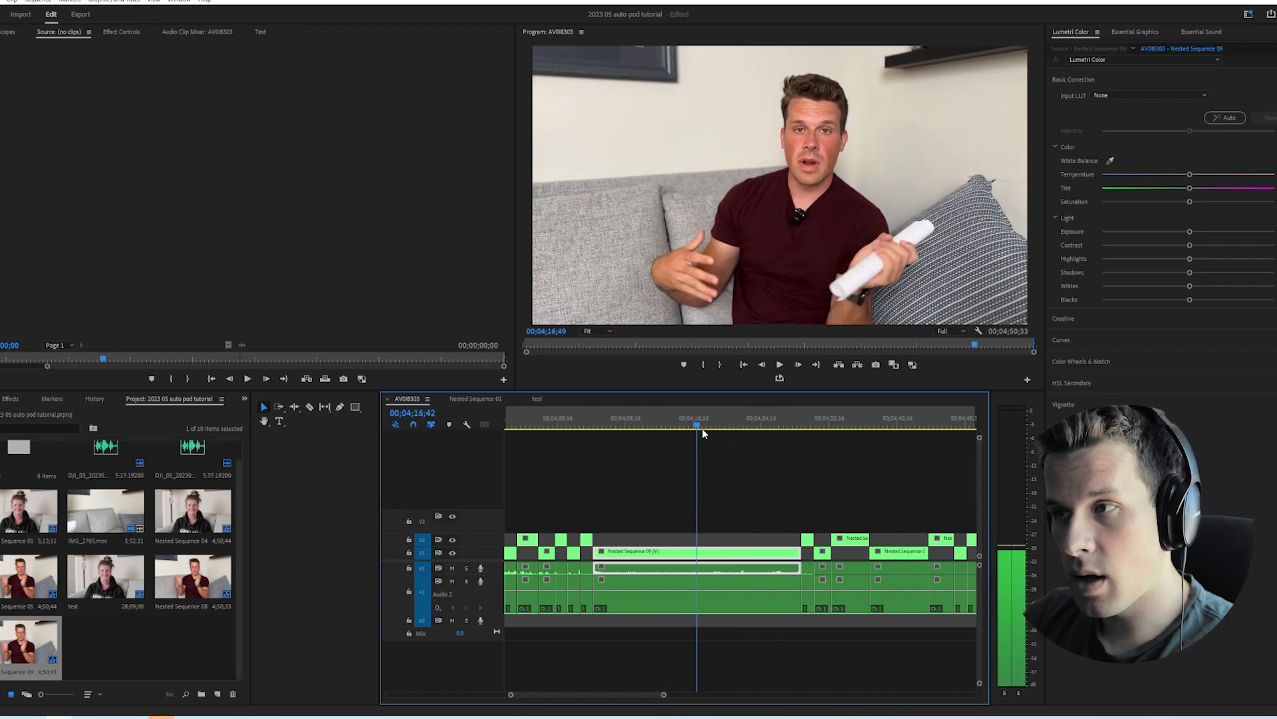
pyautogui.moveTo(759, 431); pyautogui.dragTo(898, 441)
pyautogui.press('-')
pyautogui.moveTo(855, 425); pyautogui.dragTo(534, 428)
# - Review the short alternating cuts in the earlier part of the sequence, around 00;01;06;16
pyautogui.press('-')
pyautogui.press('-')
pyautogui.press('-')
pyautogui.press('=')
pyautogui.press('=')
pyautogui.press('=')
pyautogui.press('-')
pyautogui.moveTo(626, 429); pyautogui.dragTo(592, 423)
pyautogui.press('space')
pyautogui.press('=')
pyautogui.press('=')
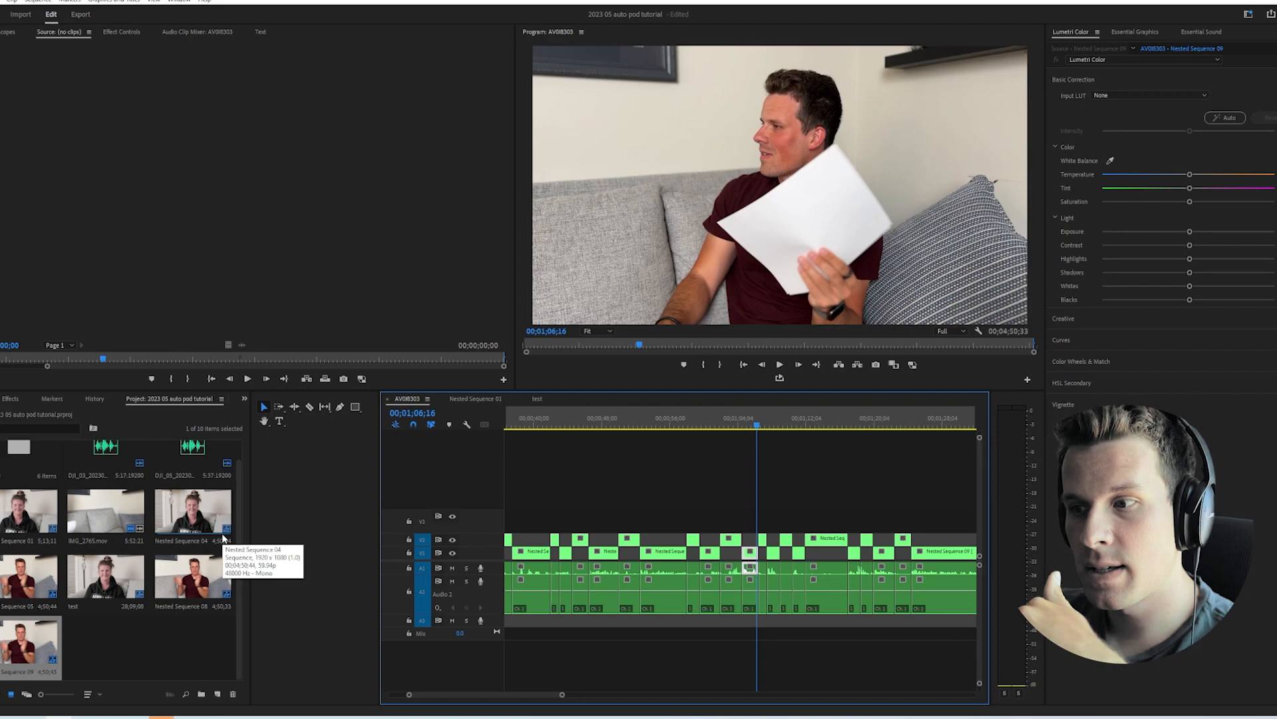
# - Load IMG_2765.mov as the source clip, scrub through its footage, and return to the interview timeline
pyautogui.doubleClick(105, 511)
pyautogui.moveTo(152, 358); pyautogui.dragTo(343, 347)
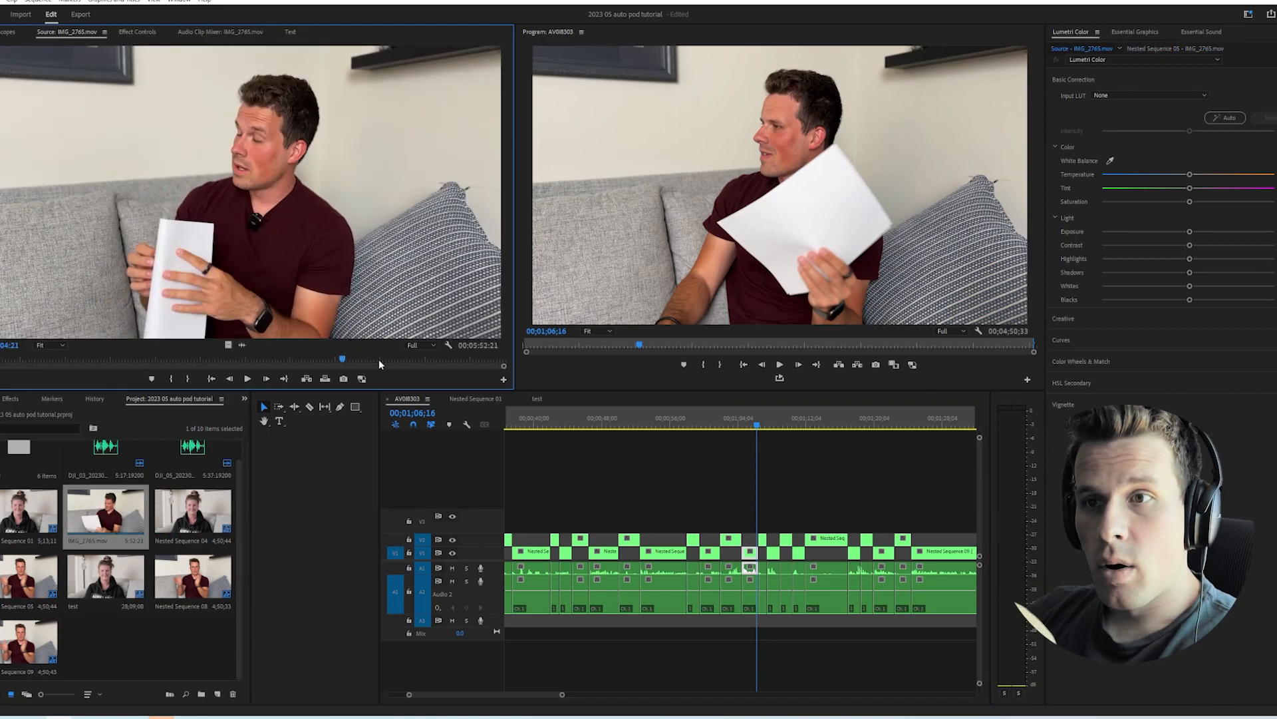
pyautogui.click(817, 469)
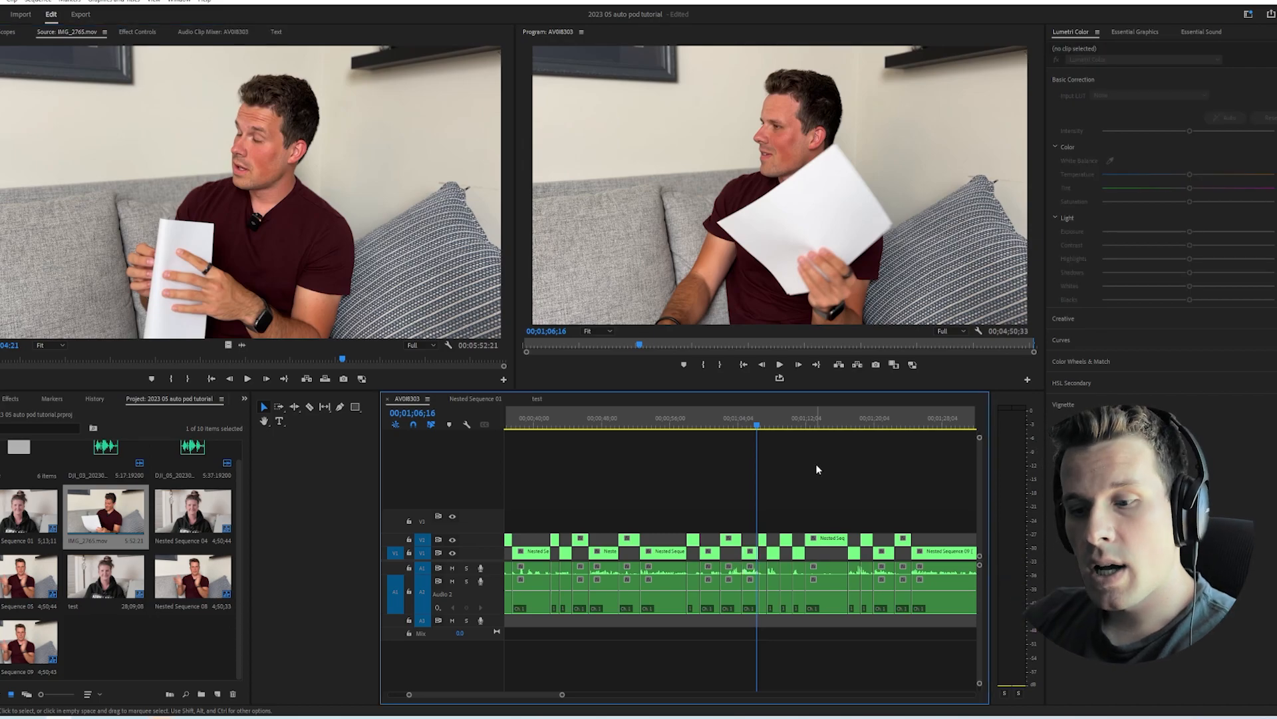
pyautogui.press('-')
pyautogui.press('-')
pyautogui.press('-')
pyautogui.press('-')
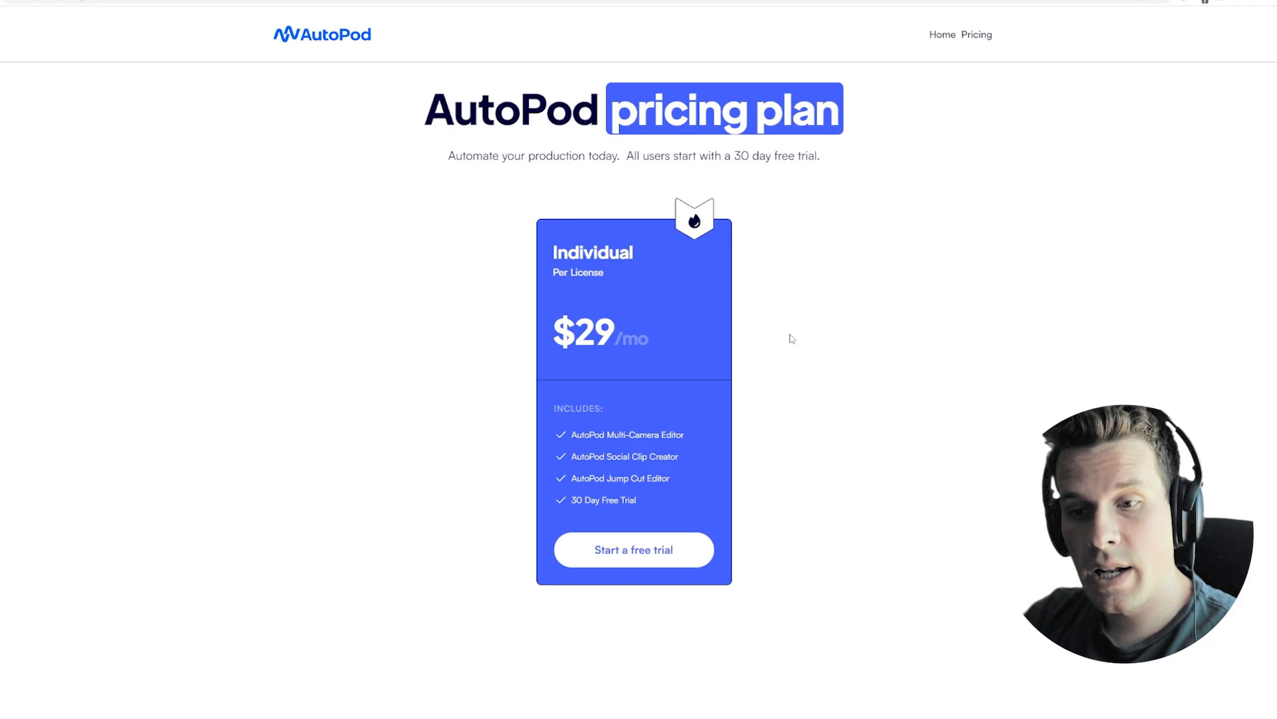
# - Switch to the AutoPod website and look over its Individual pricing plan and included tools
pyautogui.scroll(-3, 778, 372)
pyautogui.scroll(3, 767, 407)
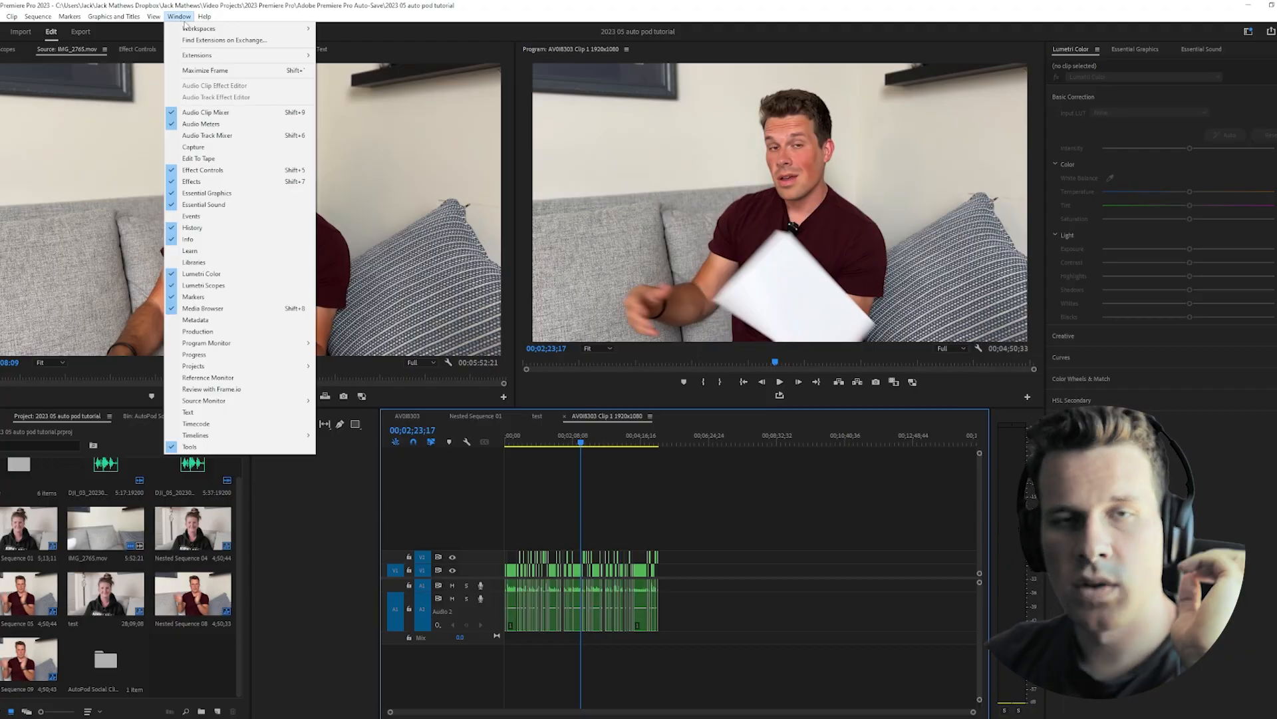
pyautogui.moveTo(200, 55)
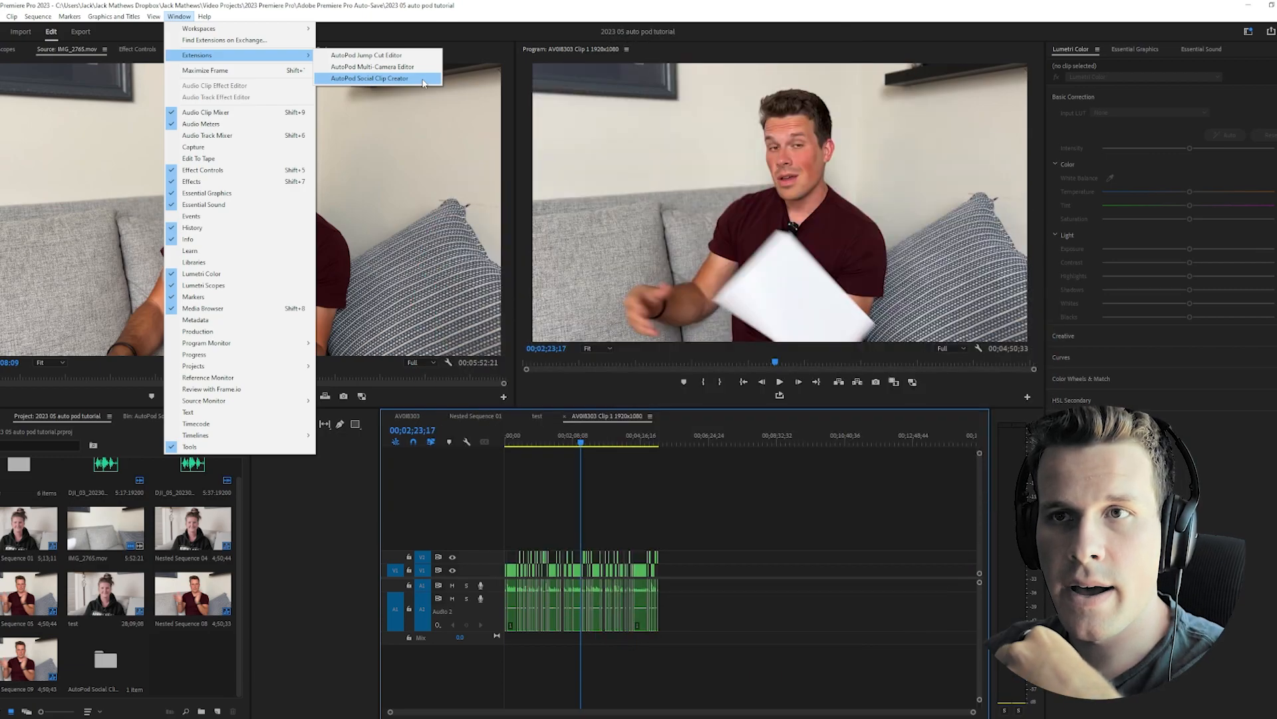
pyautogui.click(670, 617)
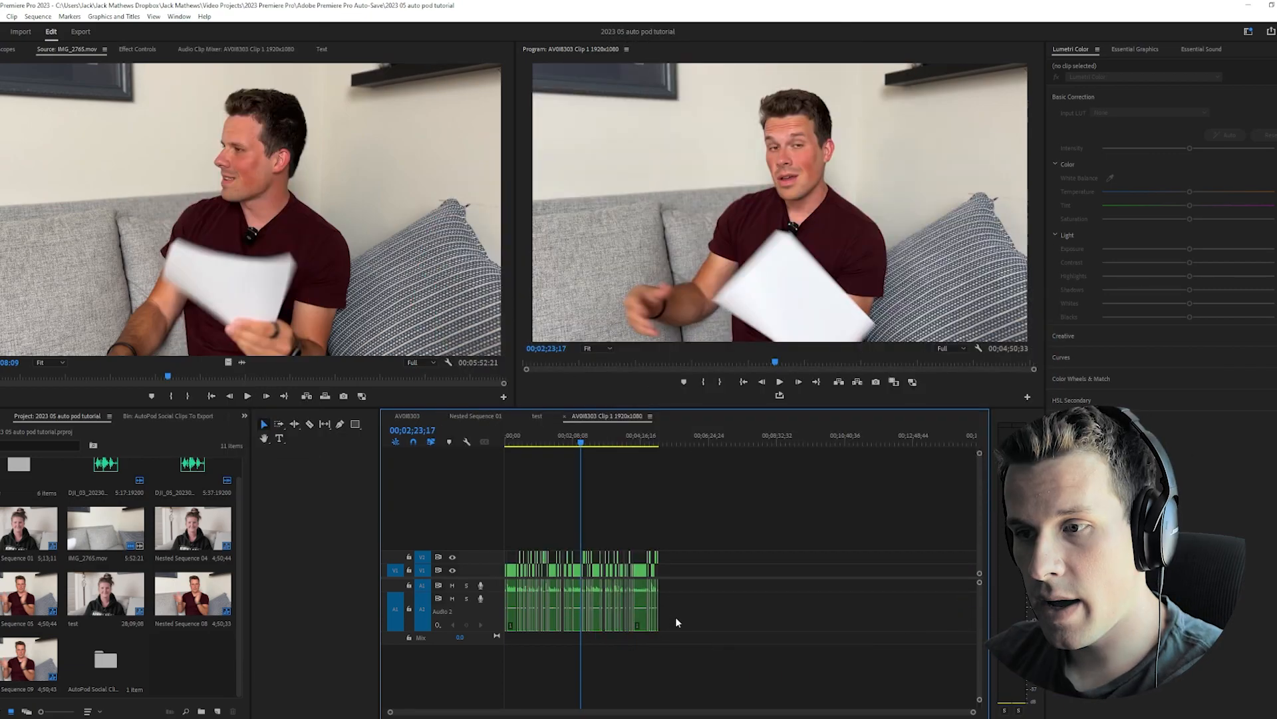
# - Nest all the video clips of the AV08303 Clip 1 1920x1080 sequence into one nested sequence with the default name
pyautogui.press('=')
pyautogui.press('=')
pyautogui.press('=')
pyautogui.press('-')
pyautogui.press('-')
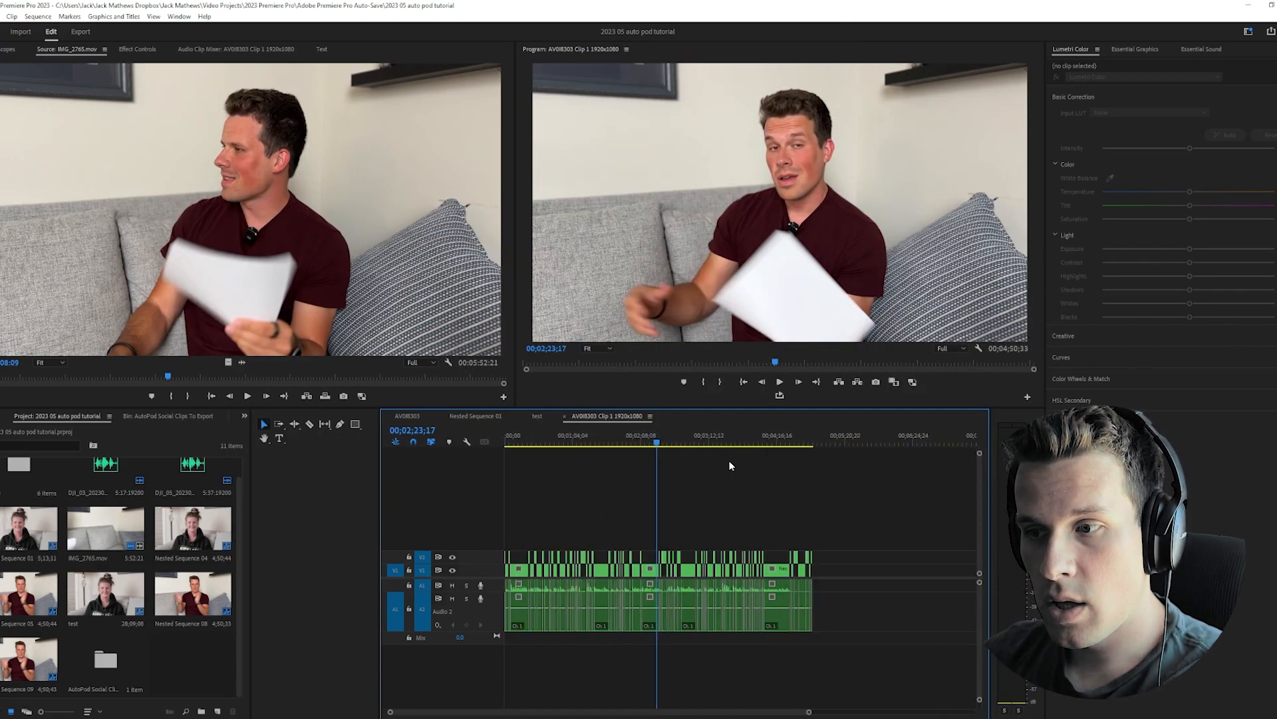
pyautogui.hotkey('ctrl', 'a')
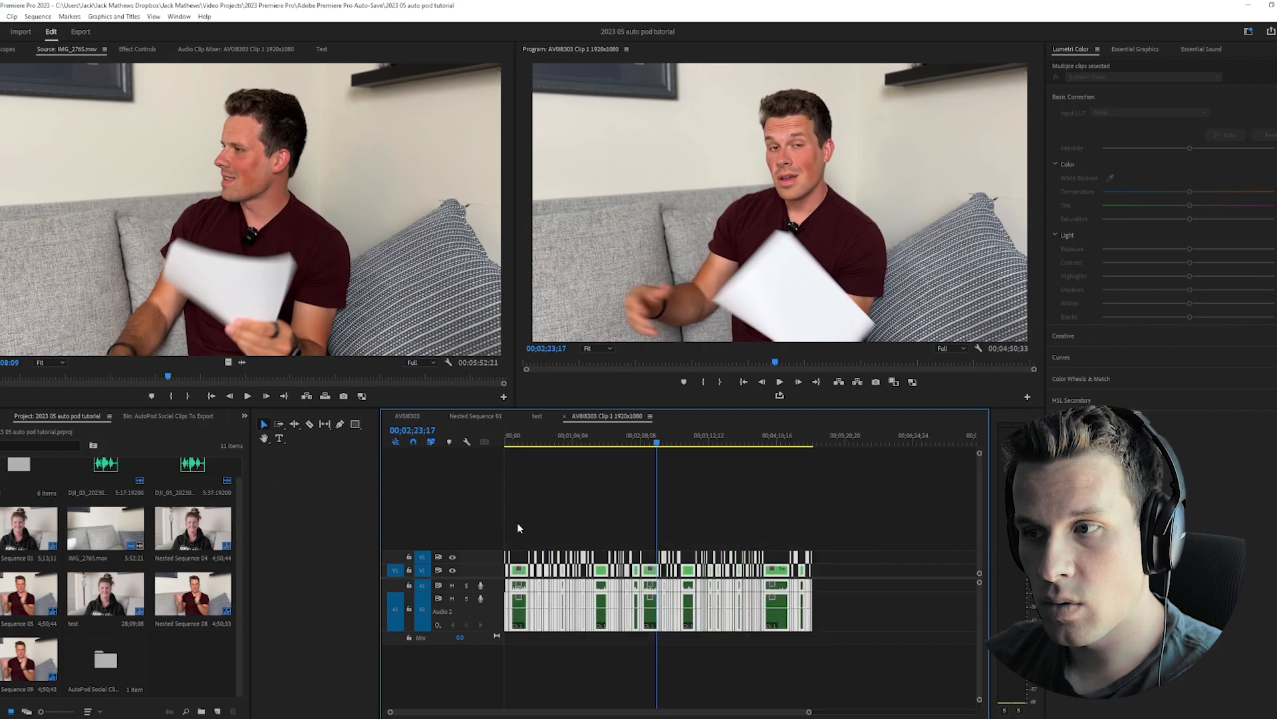
pyautogui.rightClick(692, 570)
pyautogui.click(724, 276)
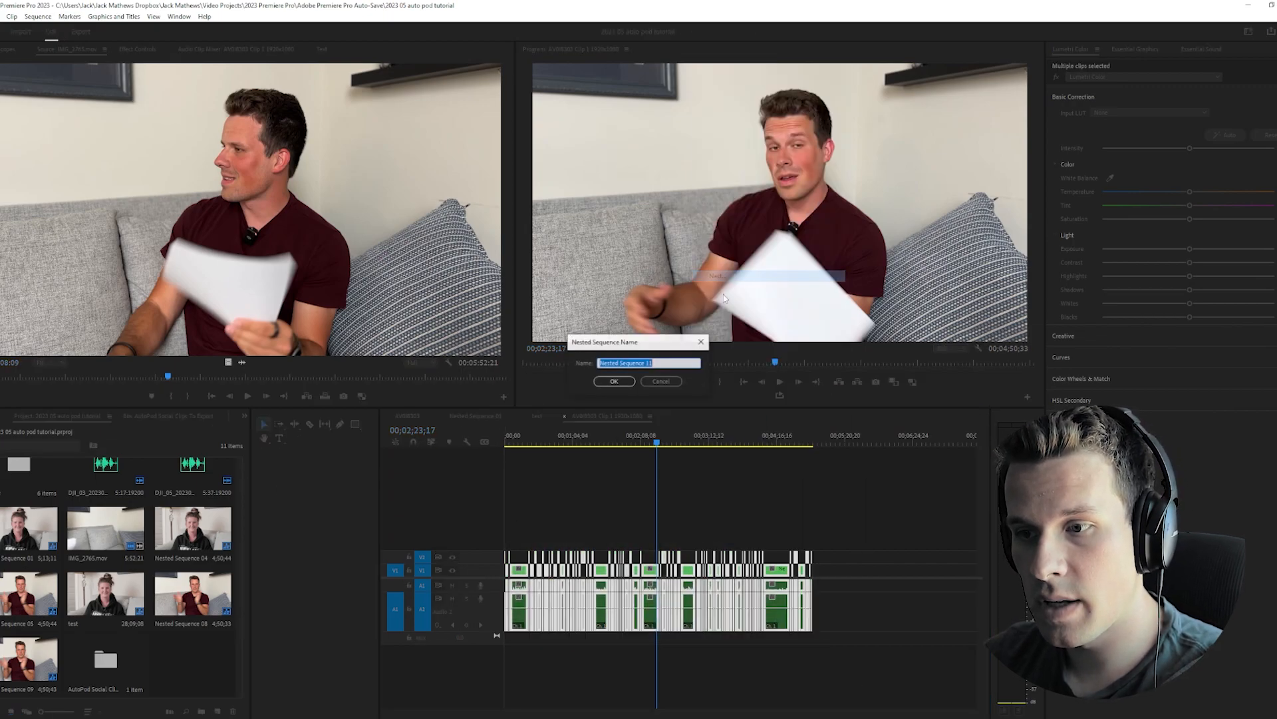
pyautogui.click(632, 362)
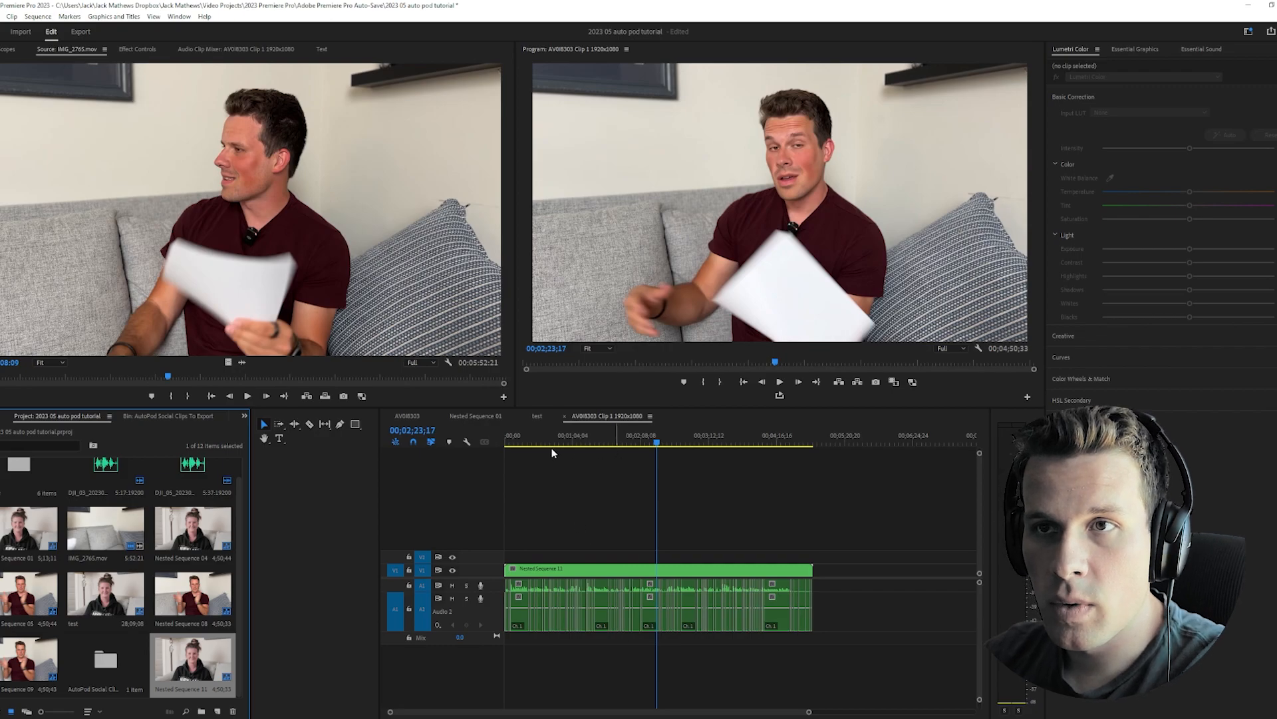
# - Create clips with the AutoPod Social Clip Creator in the 1080x1920 format with Auto-Reframe enabled
pyautogui.click(179, 16)
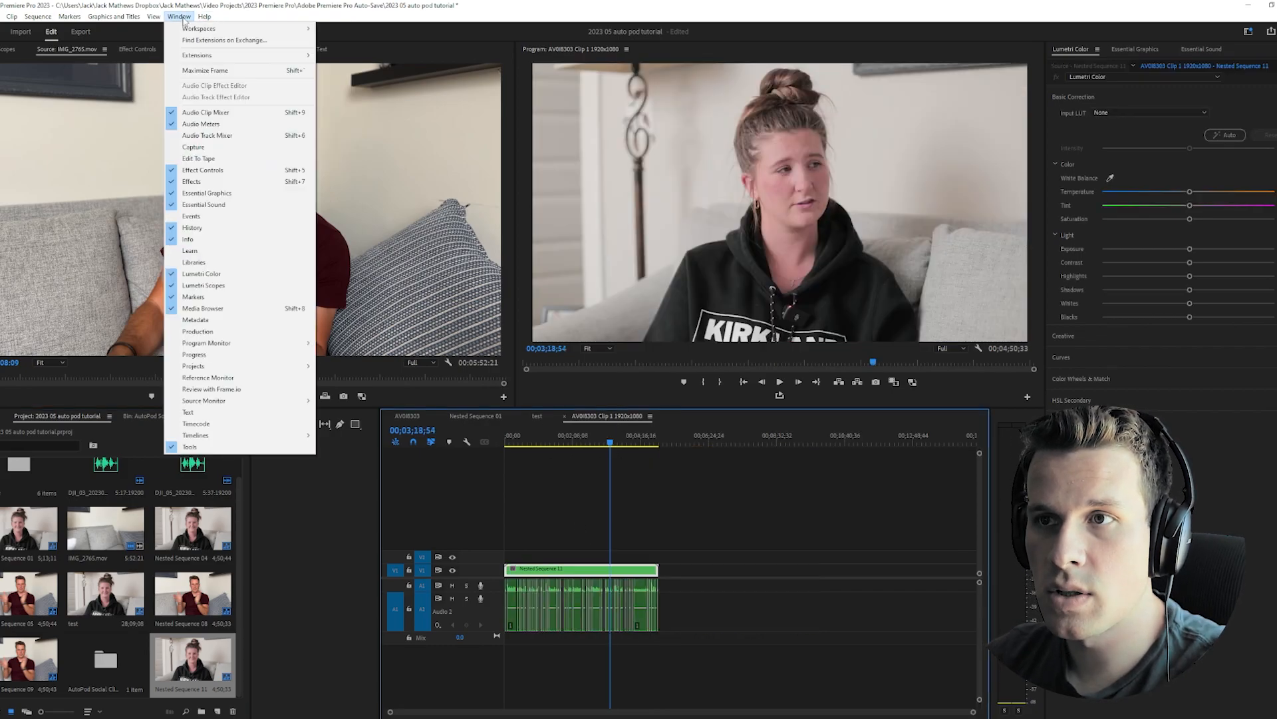
pyautogui.moveTo(199, 55)
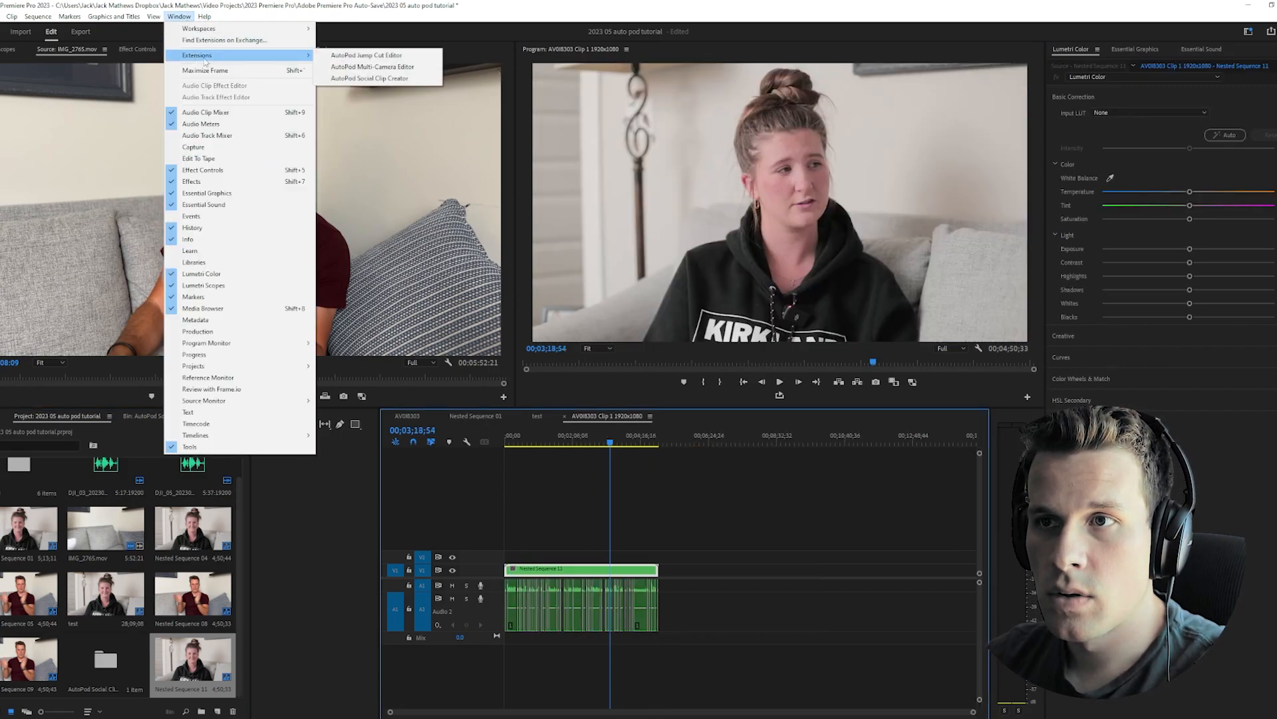
pyautogui.click(364, 81)
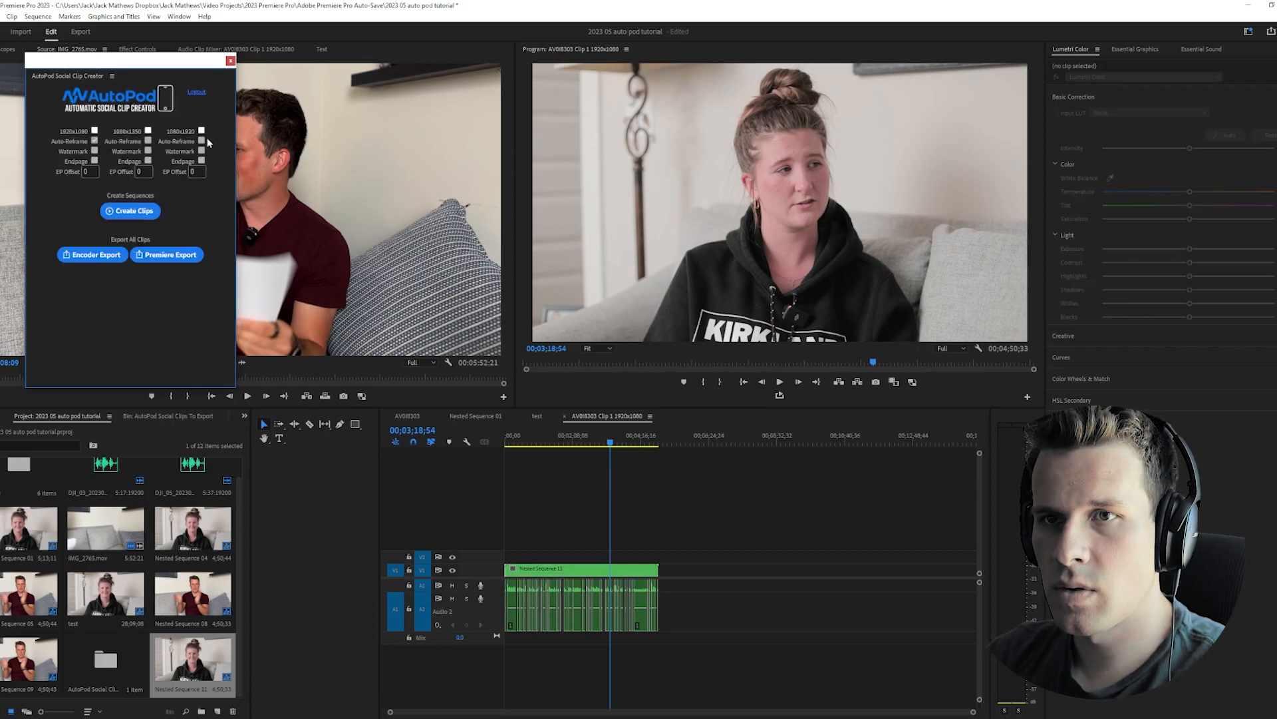
pyautogui.click(202, 131)
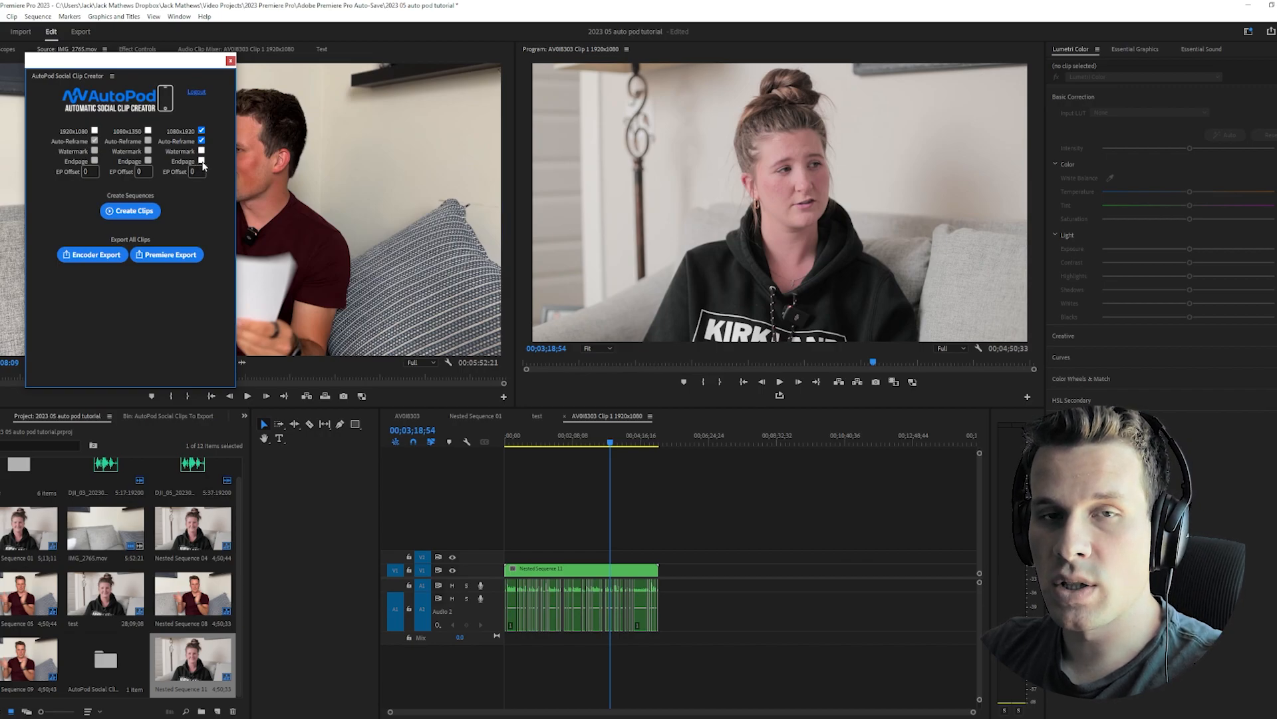
pyautogui.click(134, 211)
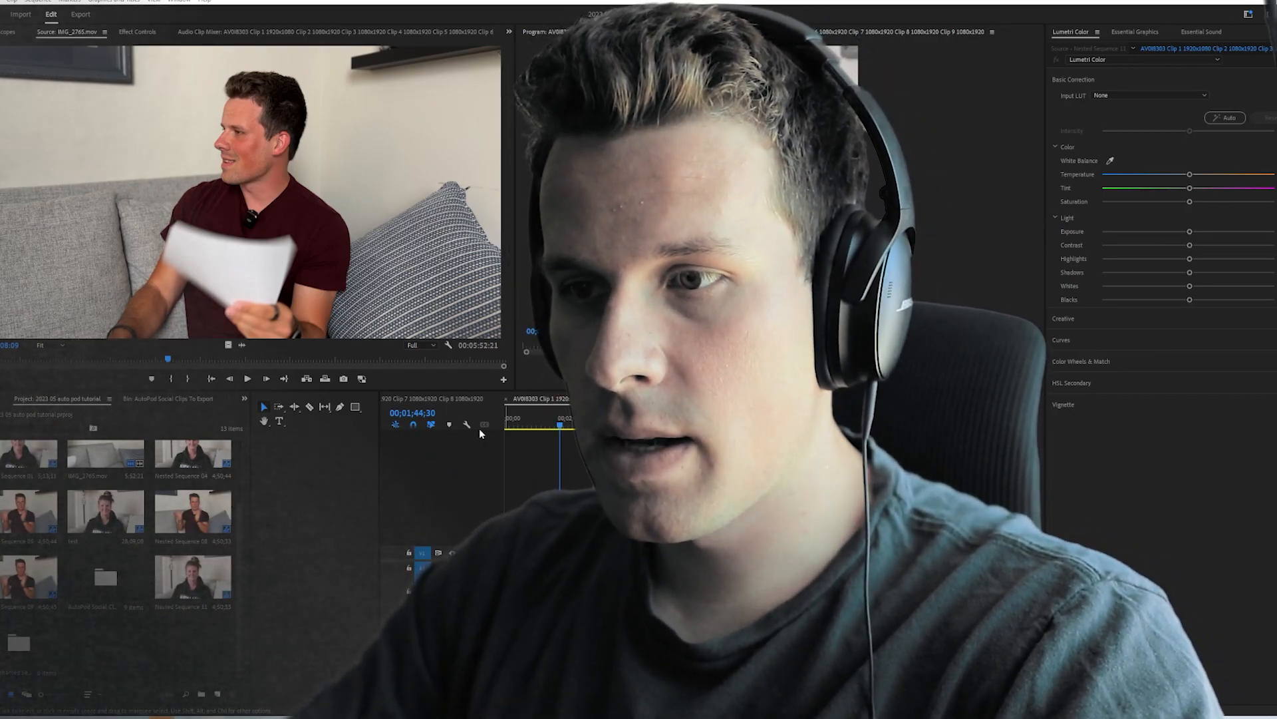
# - Play the vertical 1080x1920 sequence from about 00;00;28 and around 00;01;57 to check how each speaker is reframed
pyautogui.click(519, 424)
pyautogui.press('space')
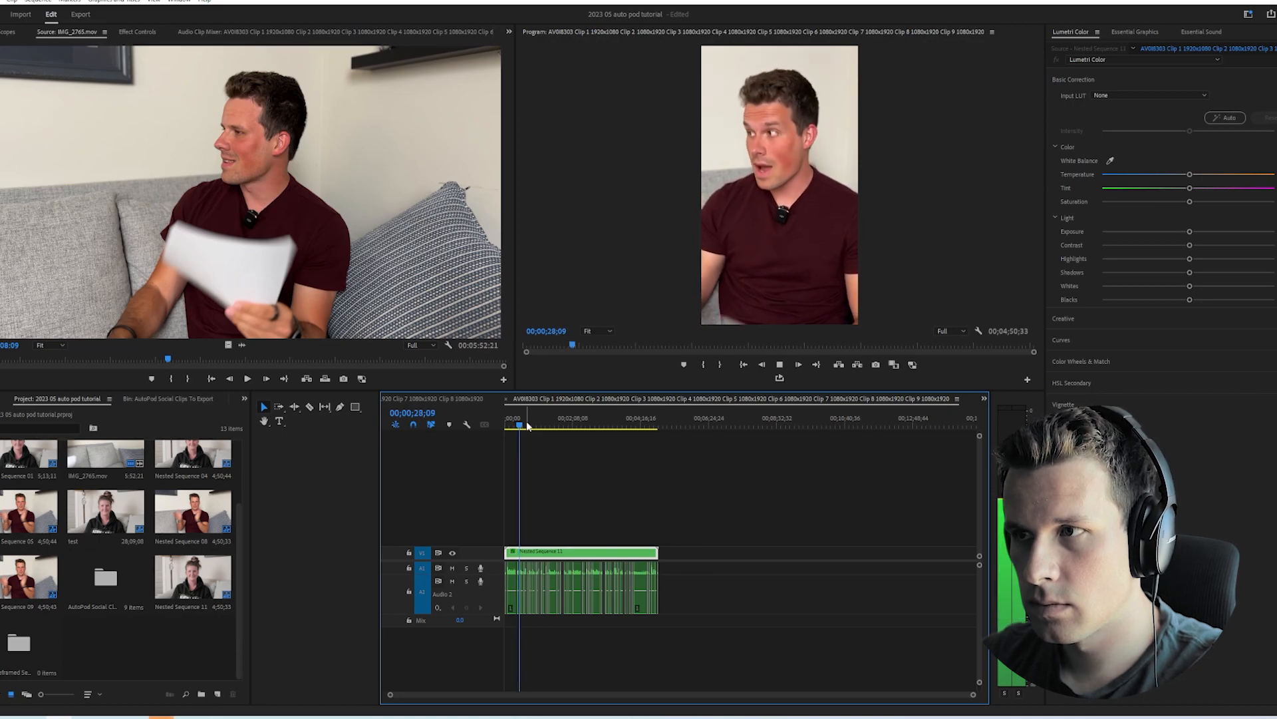
pyautogui.click(565, 425)
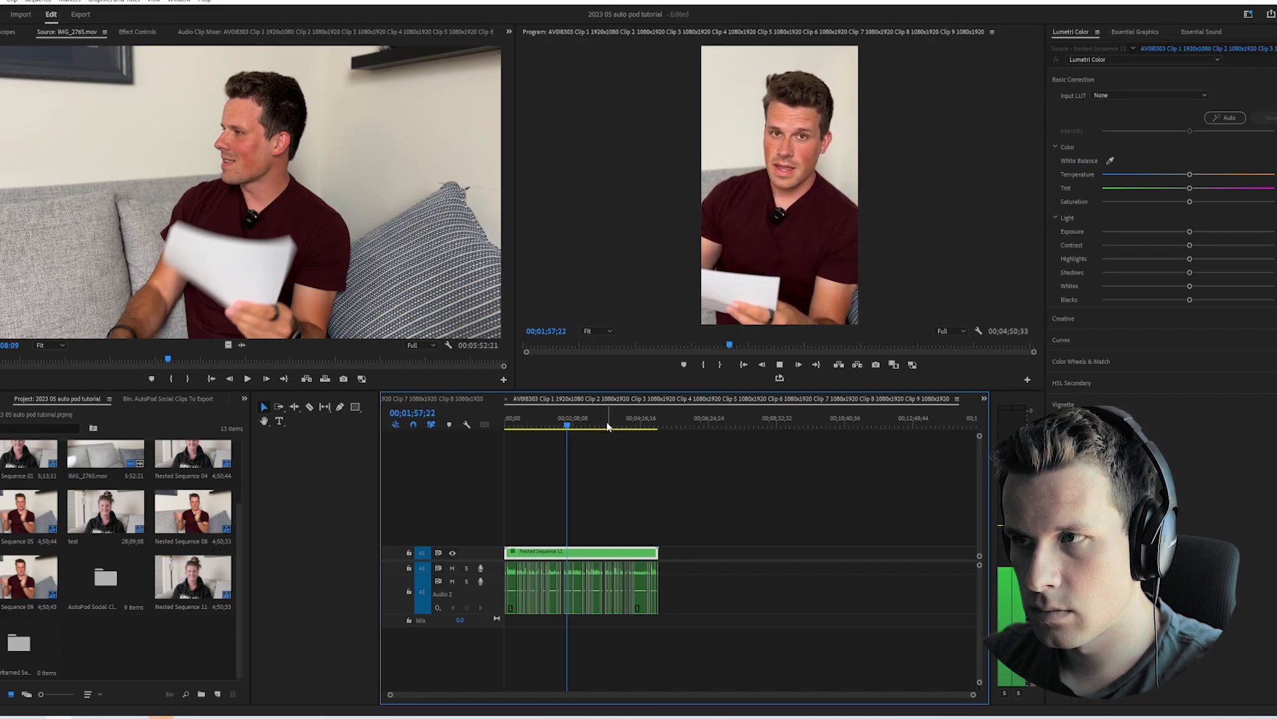
pyautogui.press('=')
pyautogui.press('=')
pyautogui.press('=')
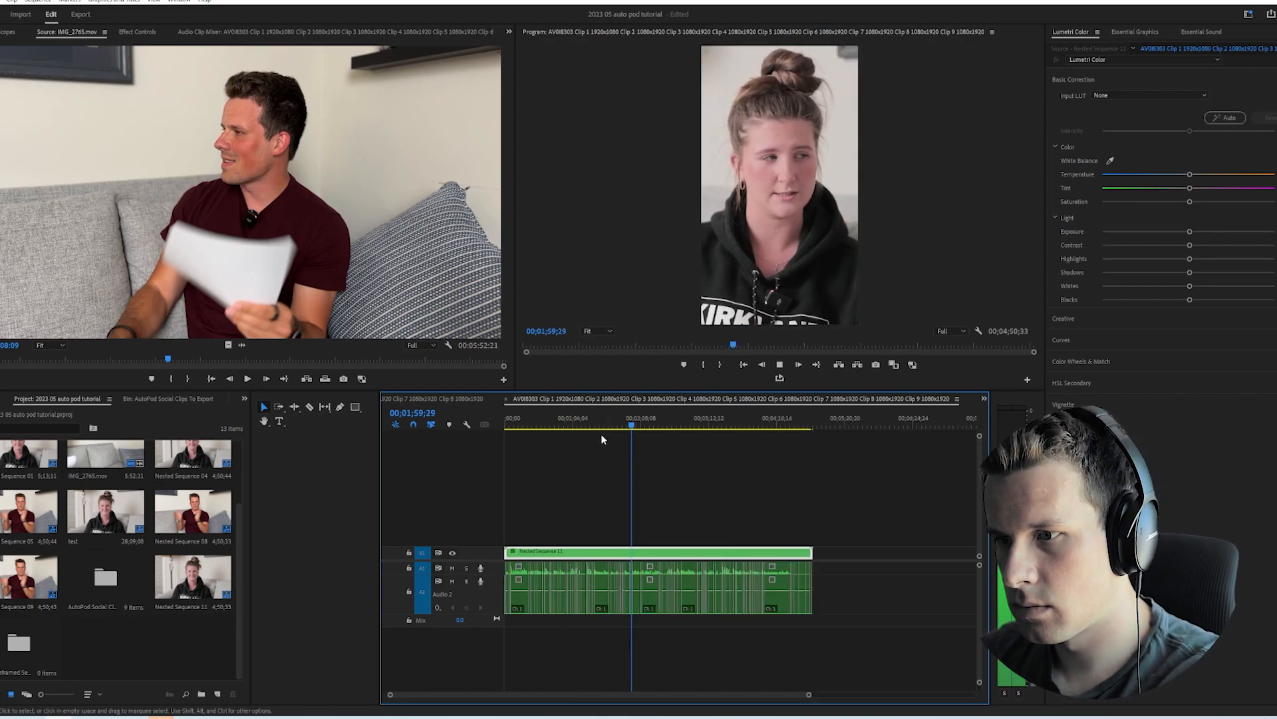
pyautogui.press('-')
pyautogui.moveTo(786, 425); pyautogui.dragTo(818, 427)
pyautogui.press('=')
pyautogui.press('=')
pyautogui.press('-')
pyautogui.press('-')
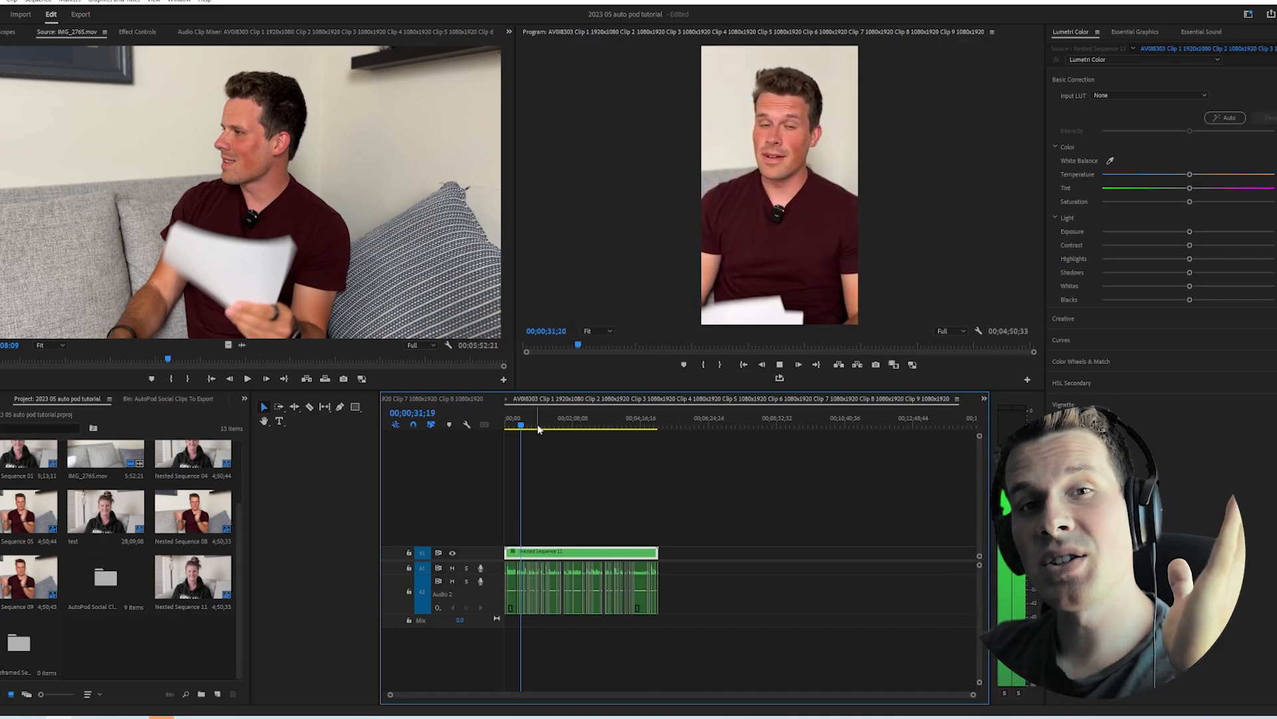
# - Scrub and play the vertical sequence around 00;01;57 and 00;02;37 to examine the framing across the speaker changes
pyautogui.moveTo(524, 426); pyautogui.dragTo(566, 425)
pyautogui.press('space')
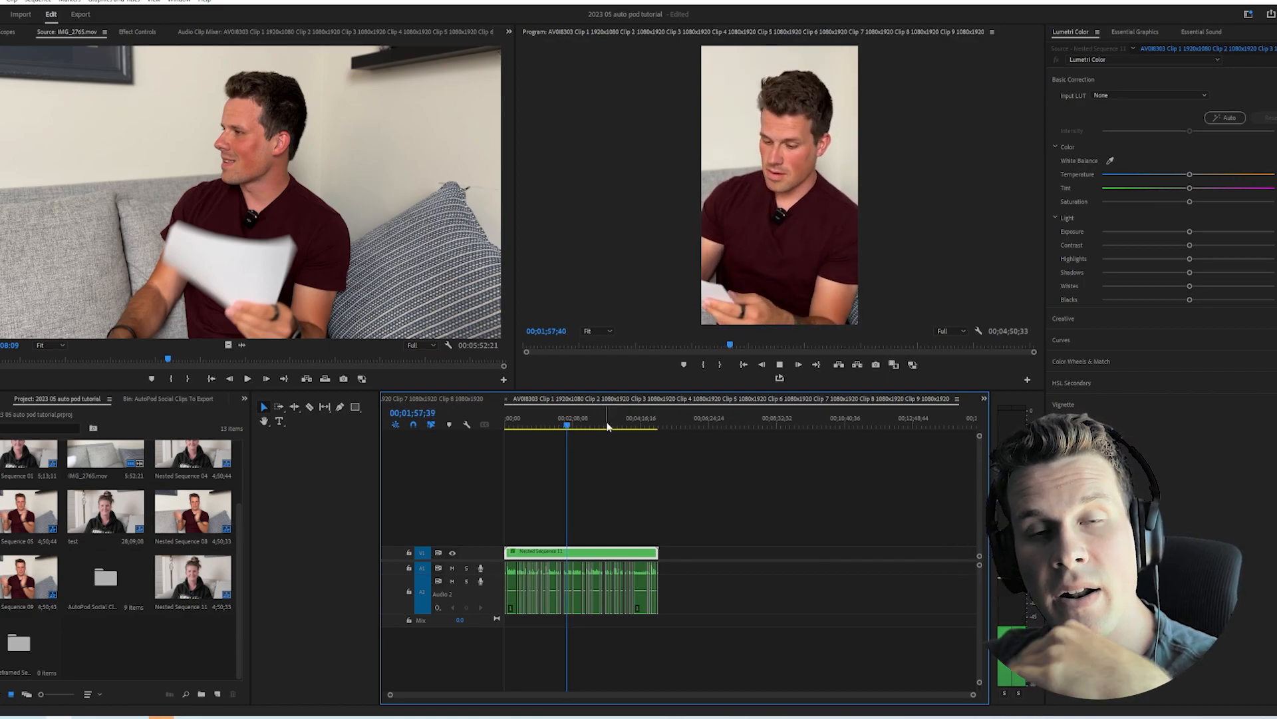
pyautogui.press('=')
pyautogui.press('=')
pyautogui.press('=')
pyautogui.press('=')
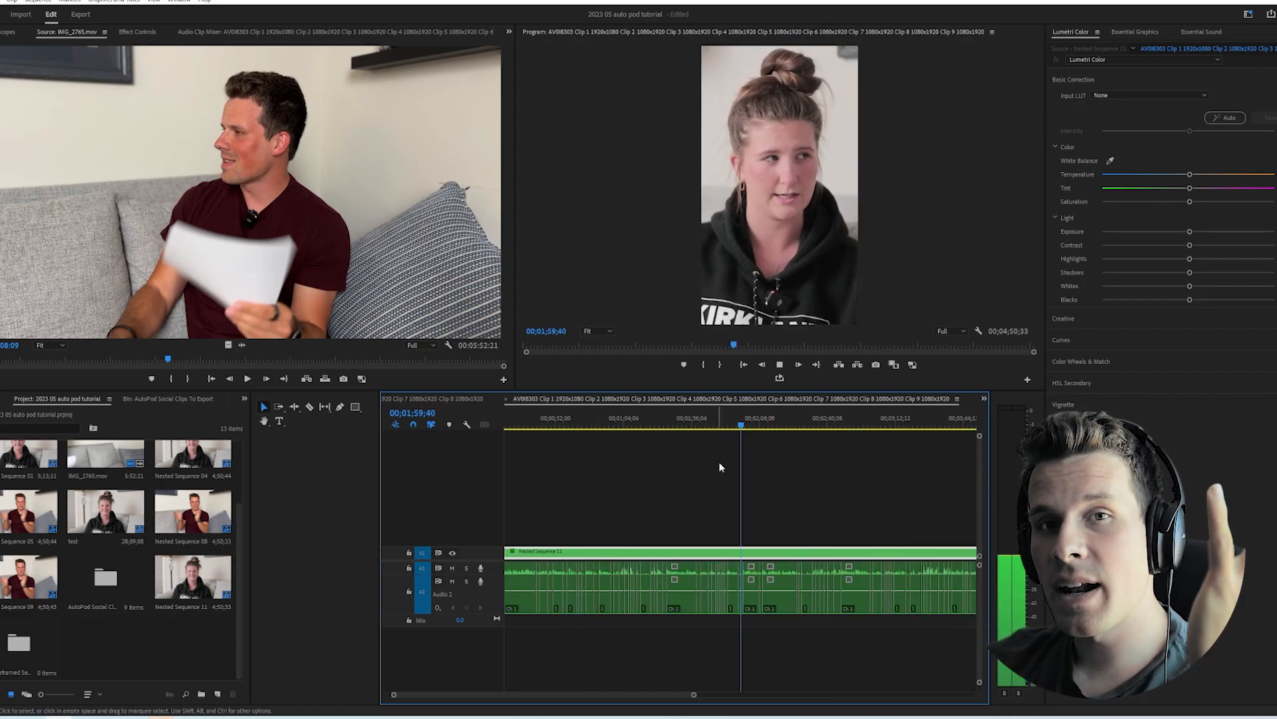
pyautogui.press('-')
pyautogui.press('-')
pyautogui.moveTo(801, 427); pyautogui.dragTo(821, 426)
pyautogui.press('=')
pyautogui.press('=')
pyautogui.press('-')
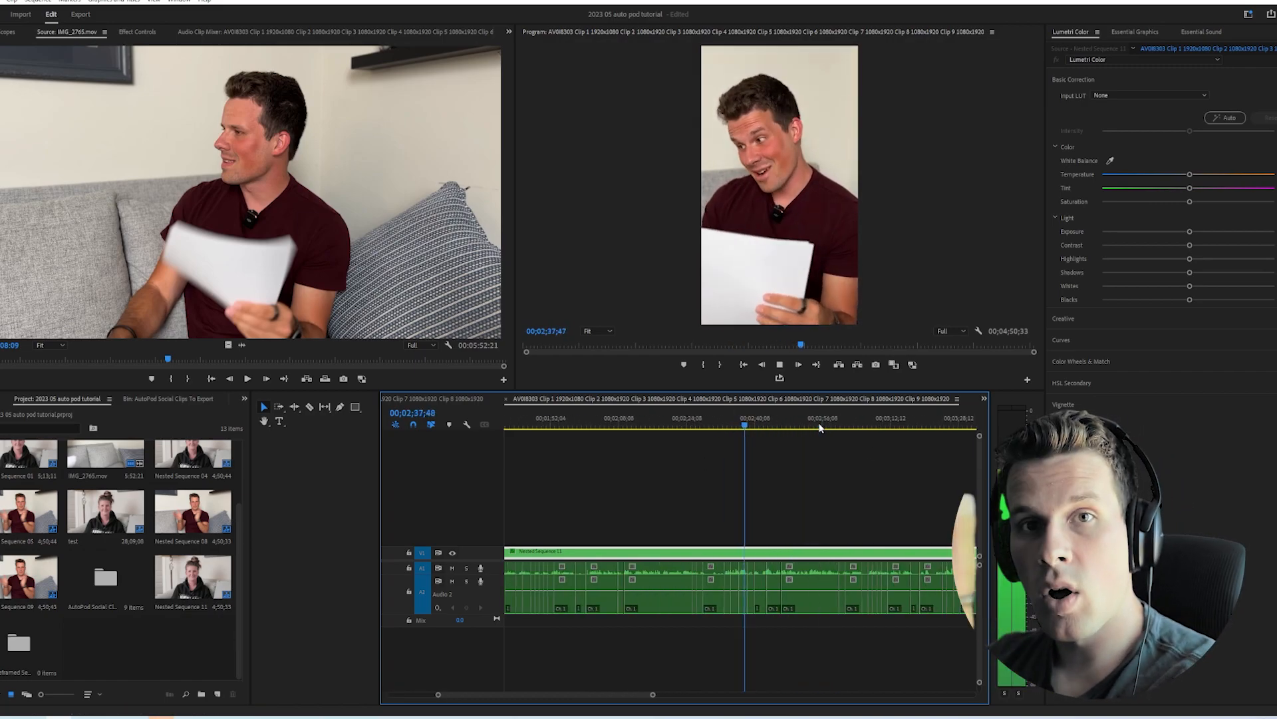
pyautogui.press('-')
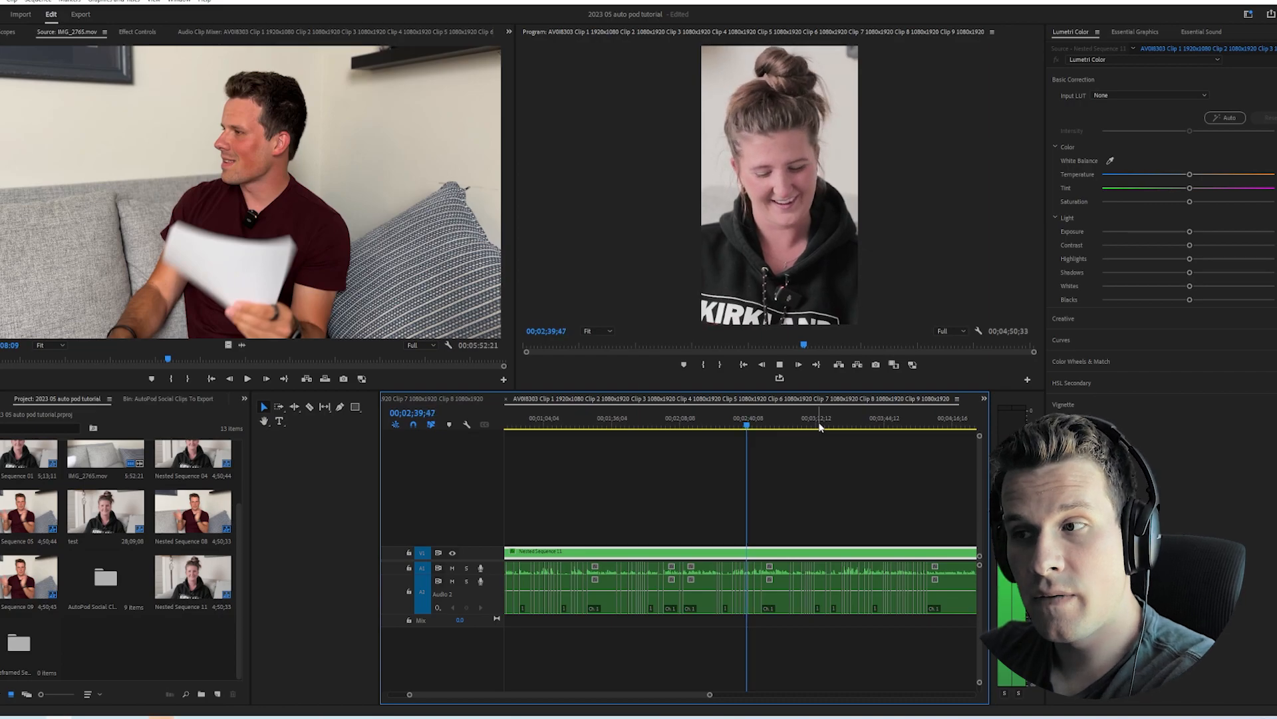